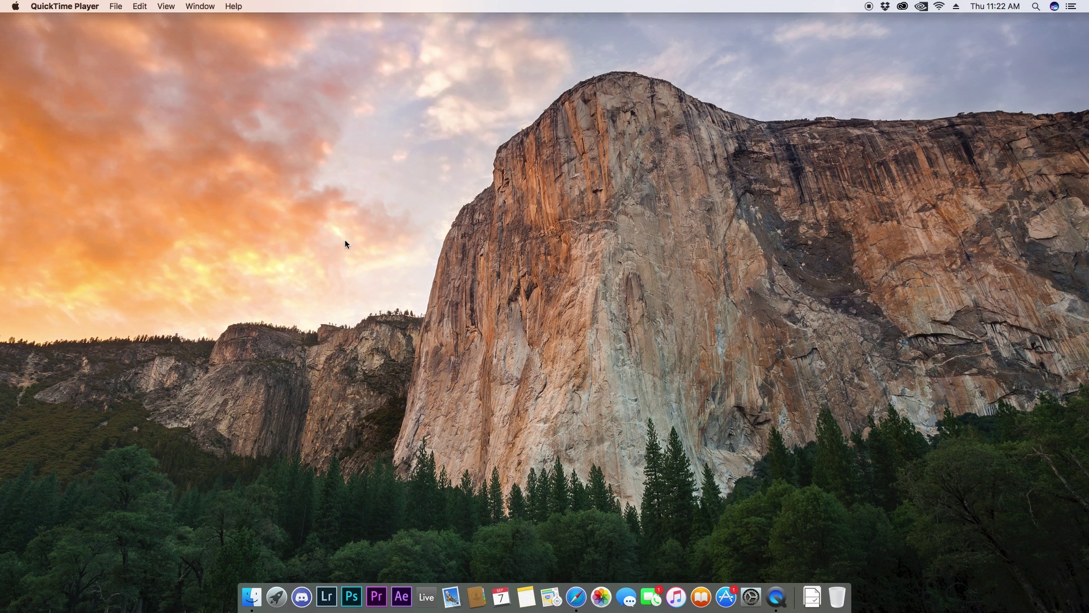
Launch Photoshop and browse the Open dialog to Film > RAW > 2017.
left_click(352, 596)
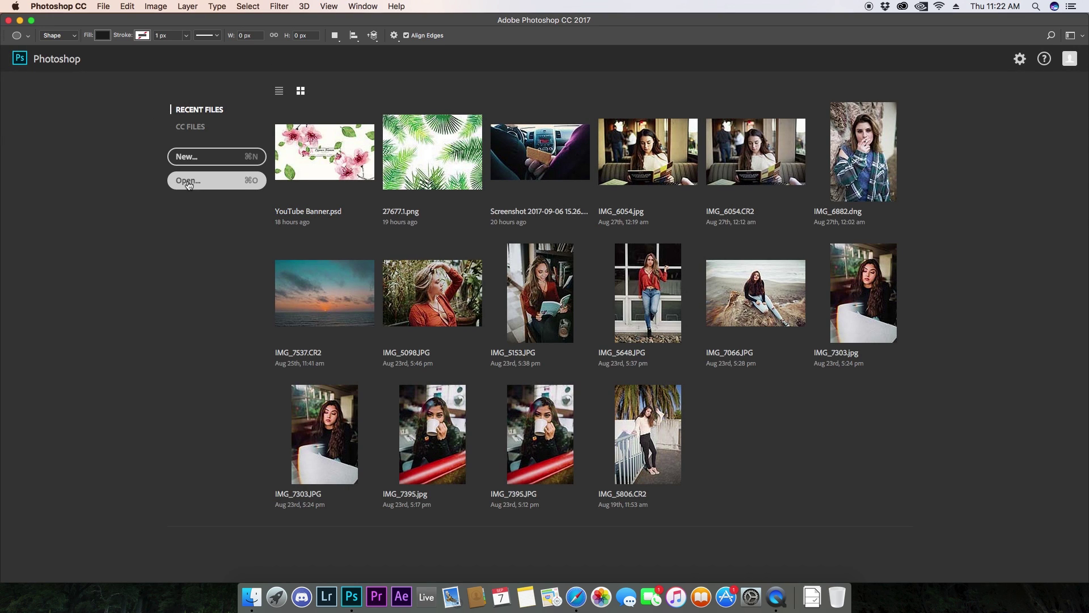
left_click(196, 183)
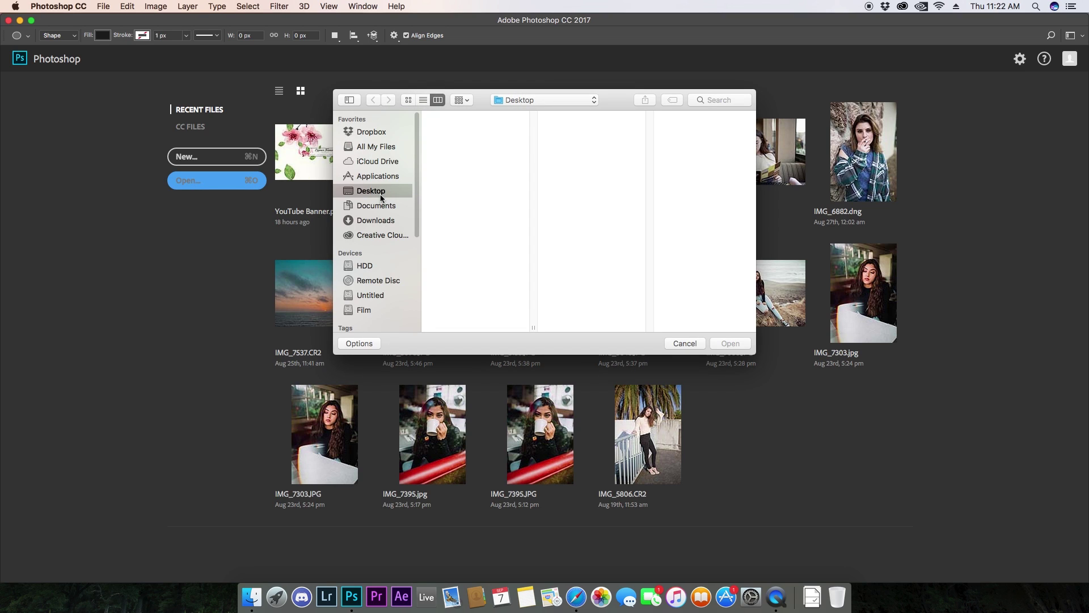
left_click(372, 208)
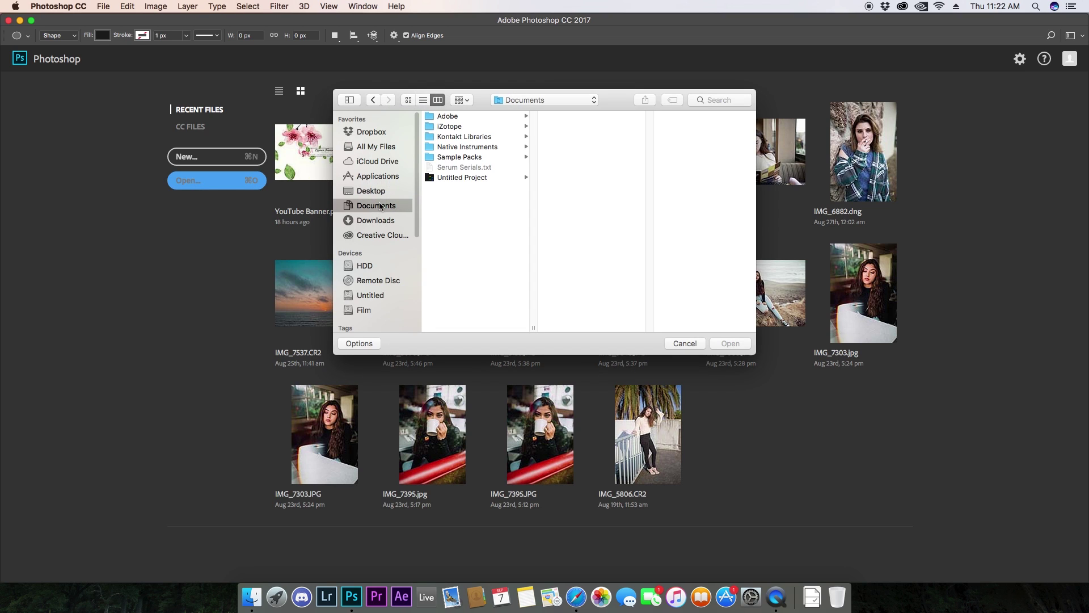
scroll(372, 207, "down", 3)
left_click(369, 187)
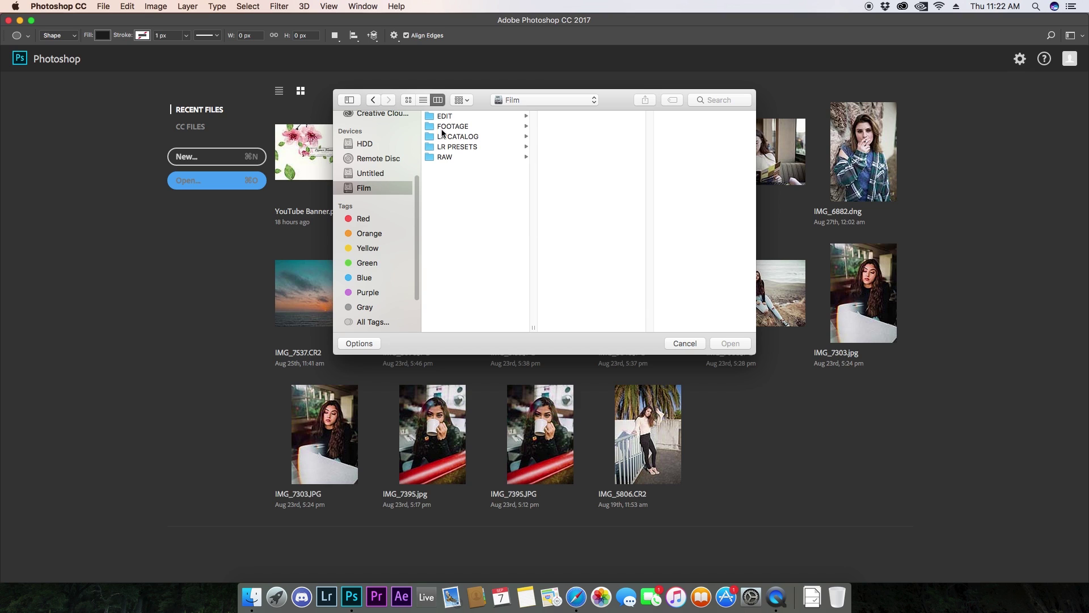
left_click(444, 157)
left_click(546, 139)
scroll(672, 180, "down", 10)
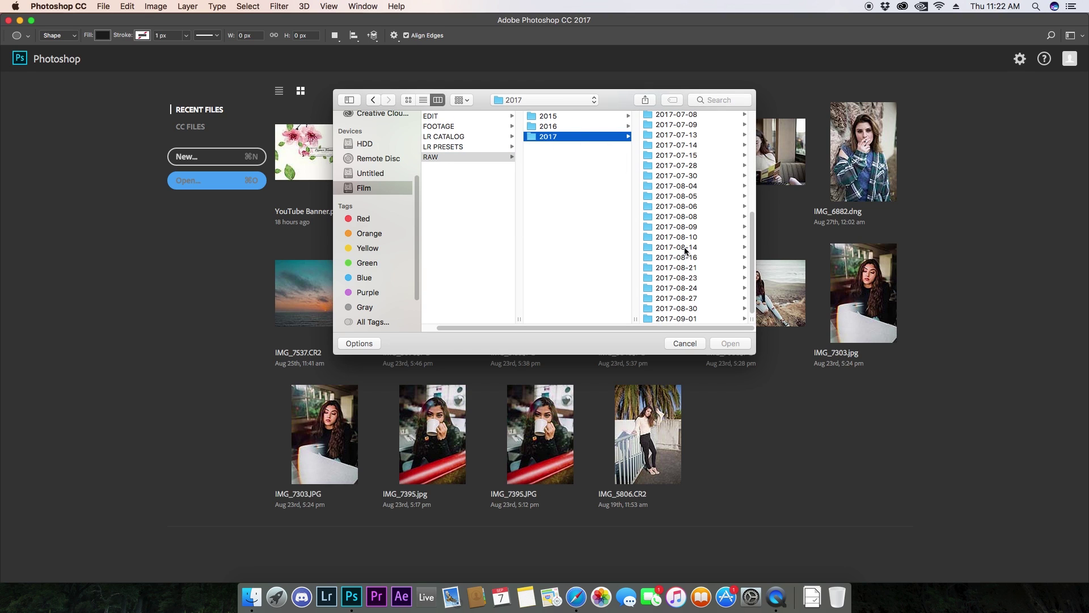
Open the 2017-08-06 folder and select the mug portrait IMG_5158.CR2.
left_click(683, 228)
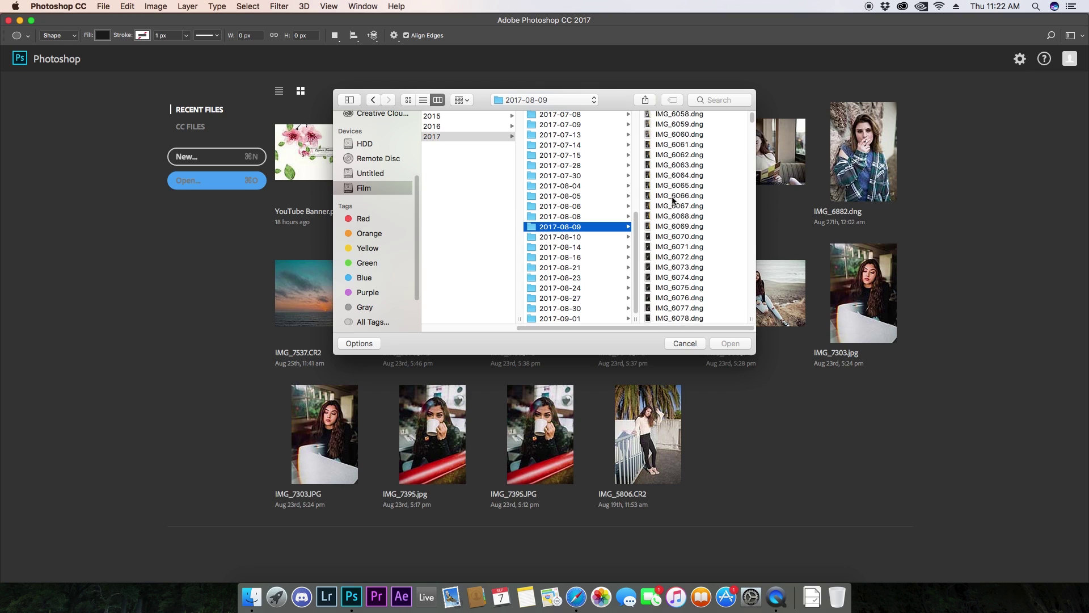
left_click(561, 186)
left_click(566, 197)
left_click(566, 206)
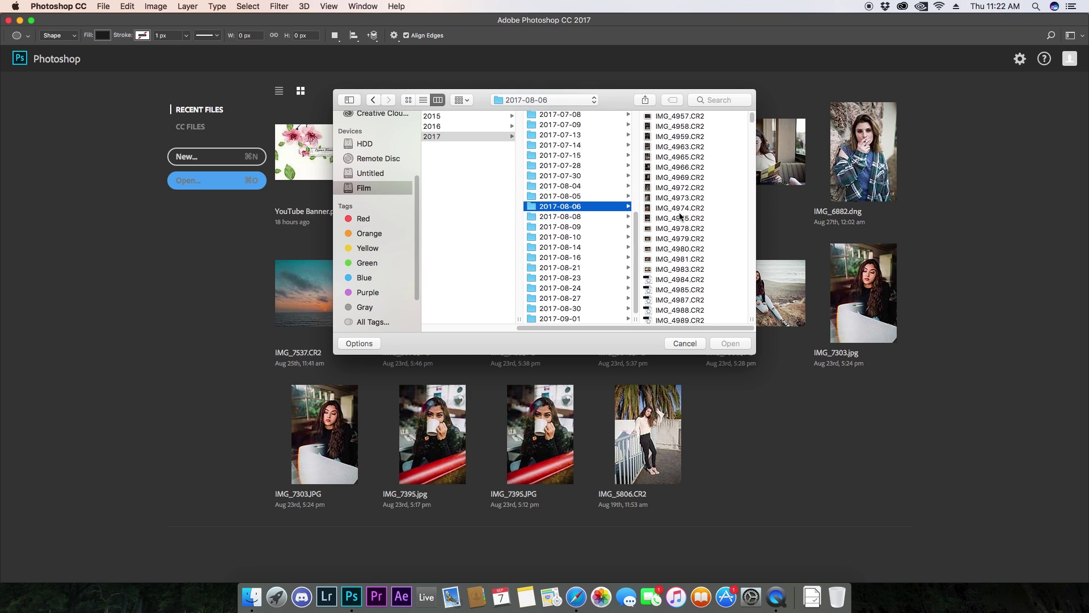
scroll(668, 222, "down", 10)
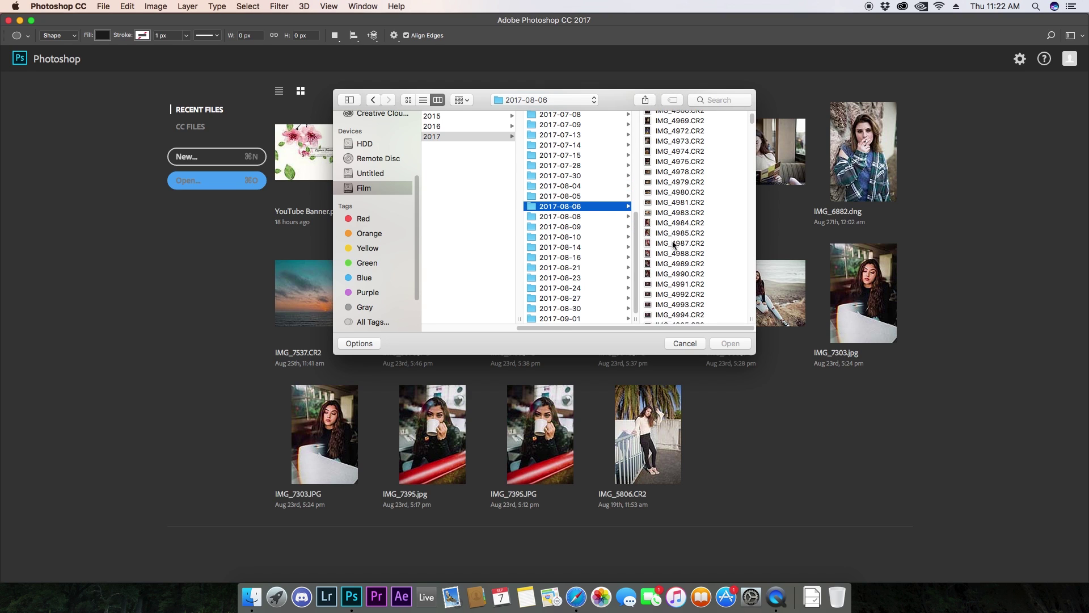
left_click(678, 176)
left_click(549, 188)
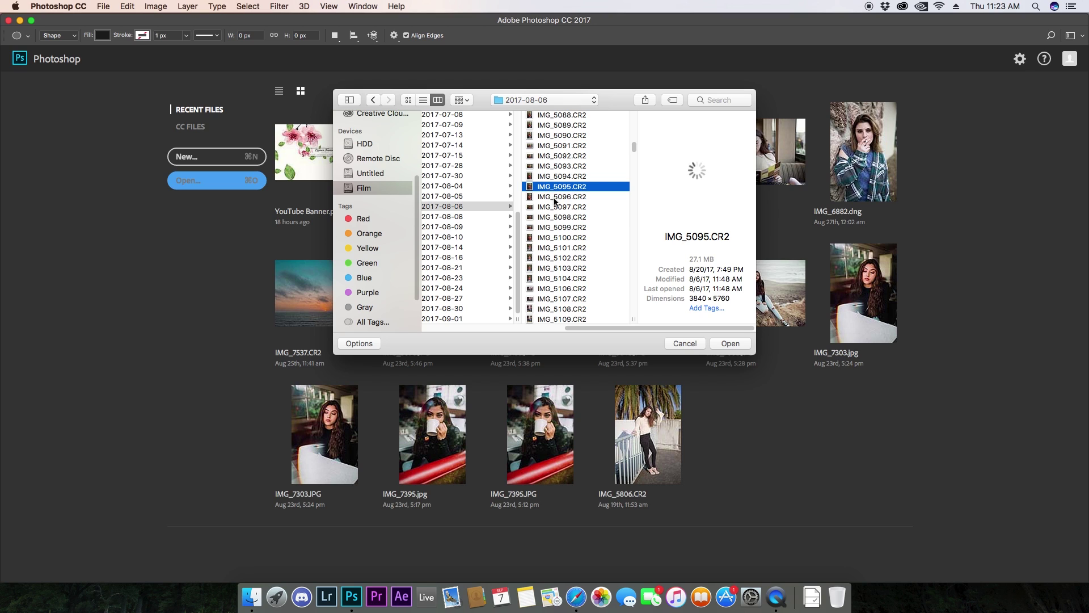
left_click(552, 197)
scroll(552, 230, "down", 1)
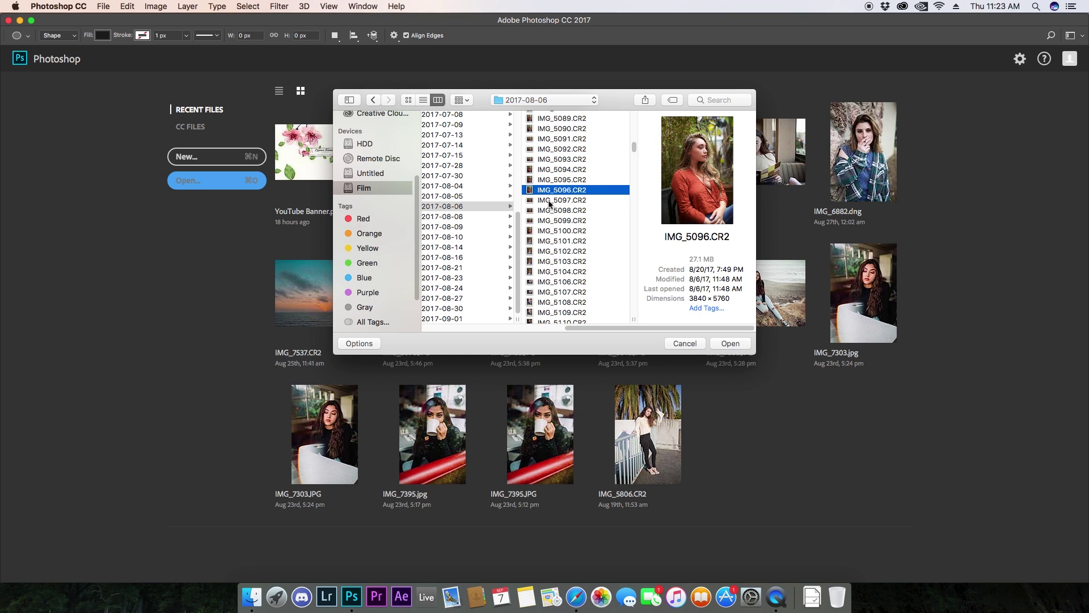
left_click(549, 201)
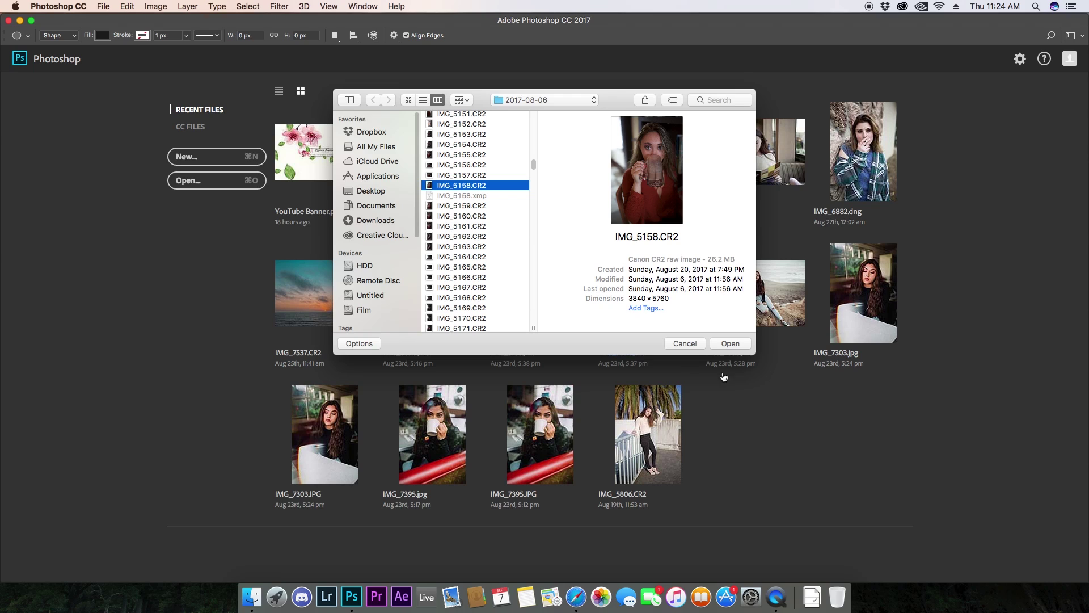
Bring IMG_5158.CR2 through Camera Raw into Photoshop and show the adjustment types.
left_click(730, 343)
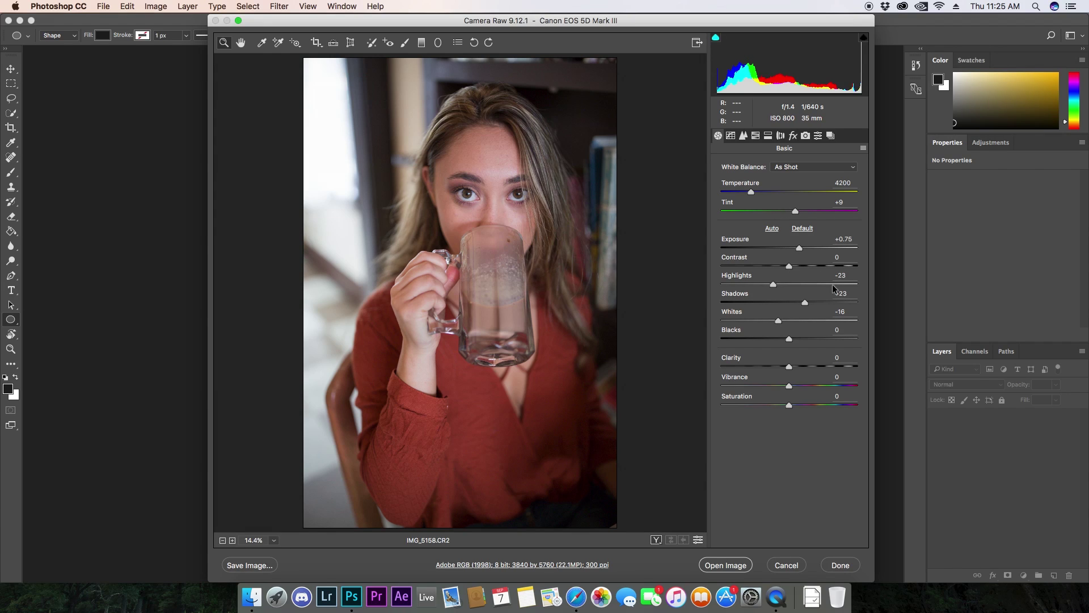
left_click(725, 565)
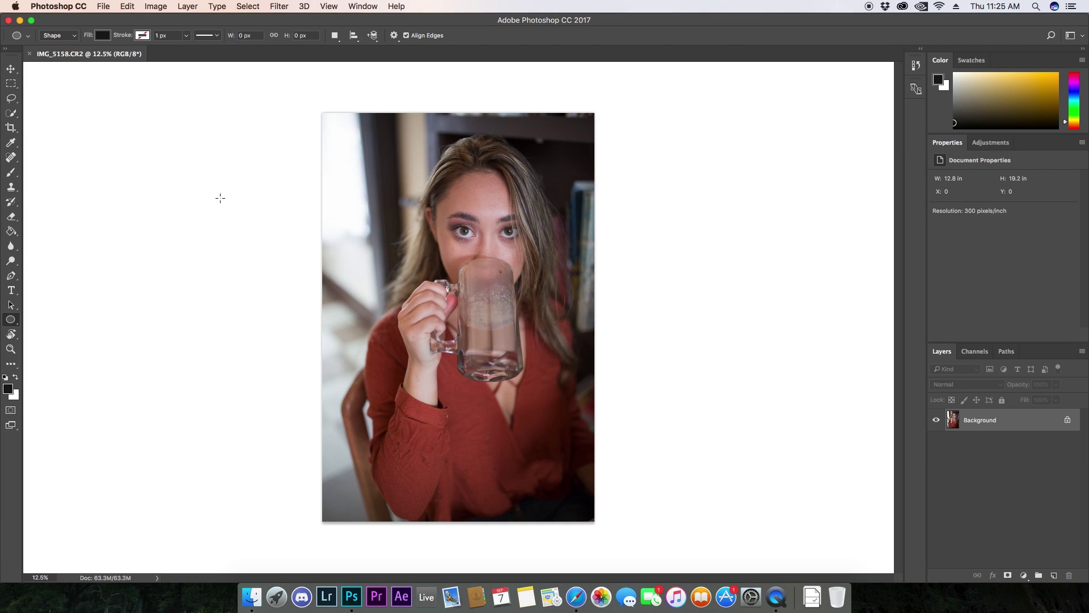
left_click(989, 143)
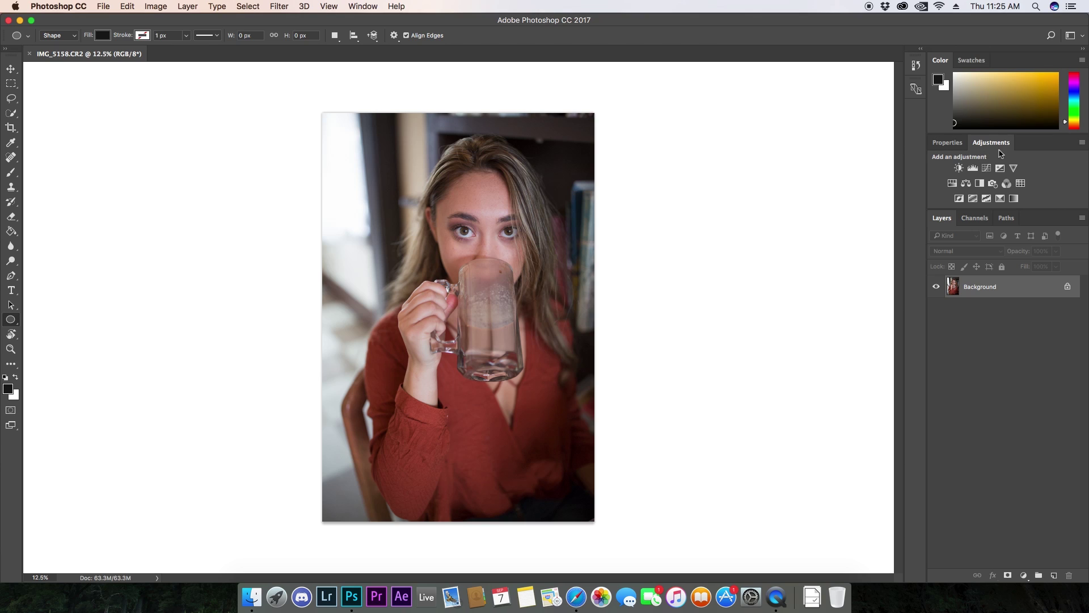
Add a Curves adjustment layer and float its enlarged Properties panel over the canvas.
left_click(986, 169)
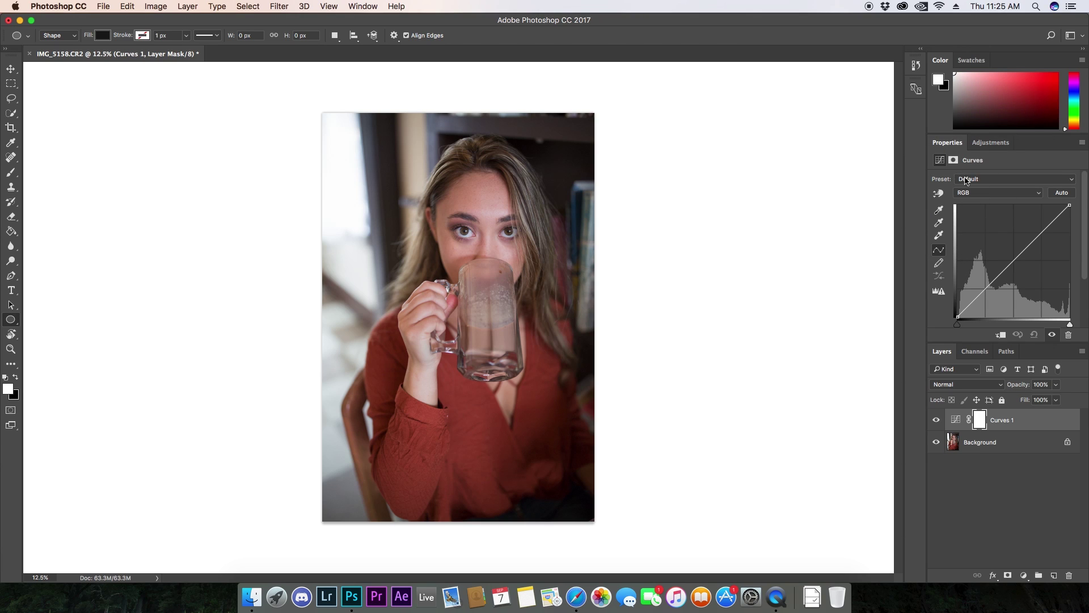
left_click_drag(946, 145, 645, 88)
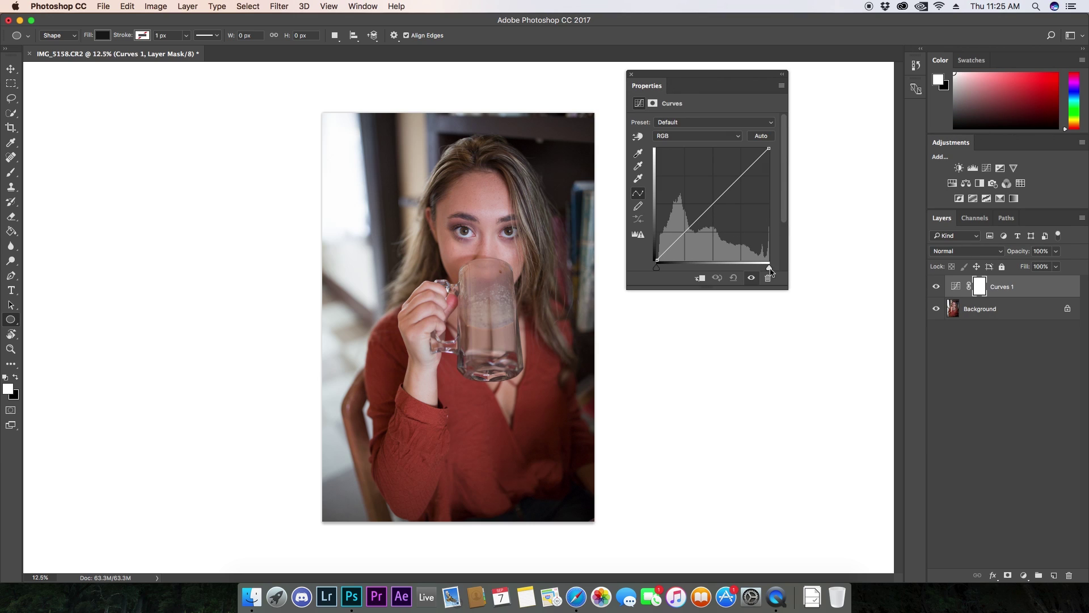
left_click_drag(787, 290, 841, 352)
left_click_drag(752, 79, 753, 88)
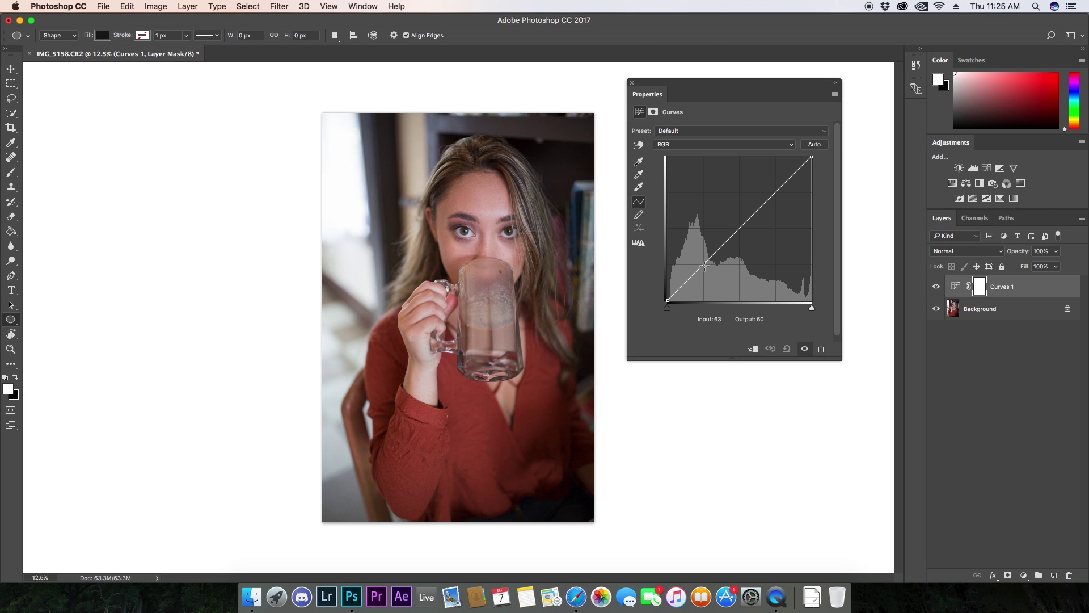
Shape the RGB curve into a strong S-curve with shadow, midtone and highlight points.
mouse_move(704, 265)
left_mouse_down()
mouse_move(701, 237)
mouse_move(703, 264)
left_mouse_up()
left_click_drag(702, 265, 703, 283)
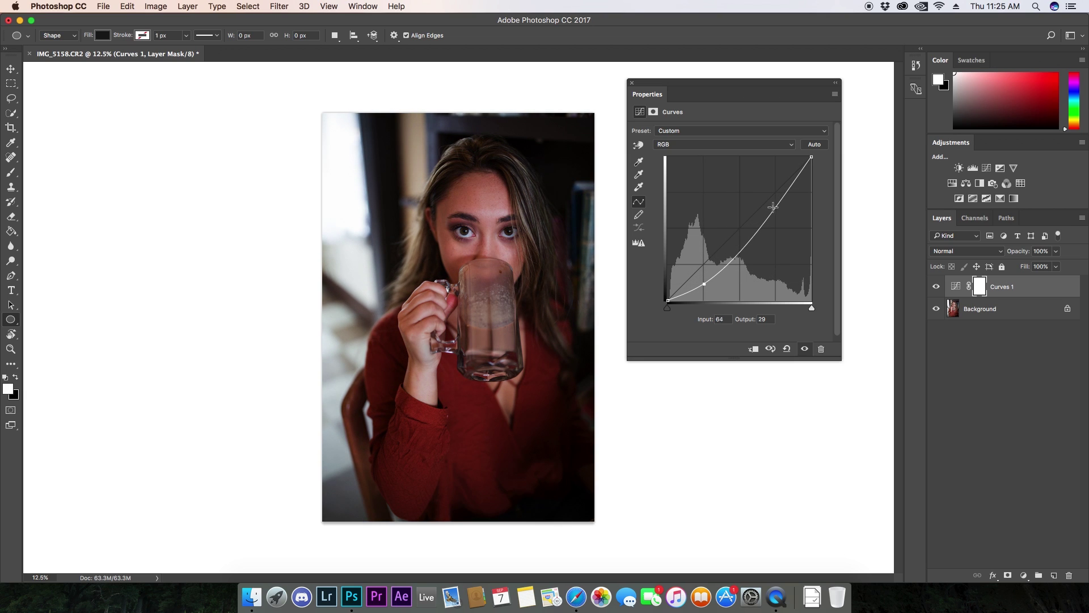
left_click_drag(776, 206, 775, 176)
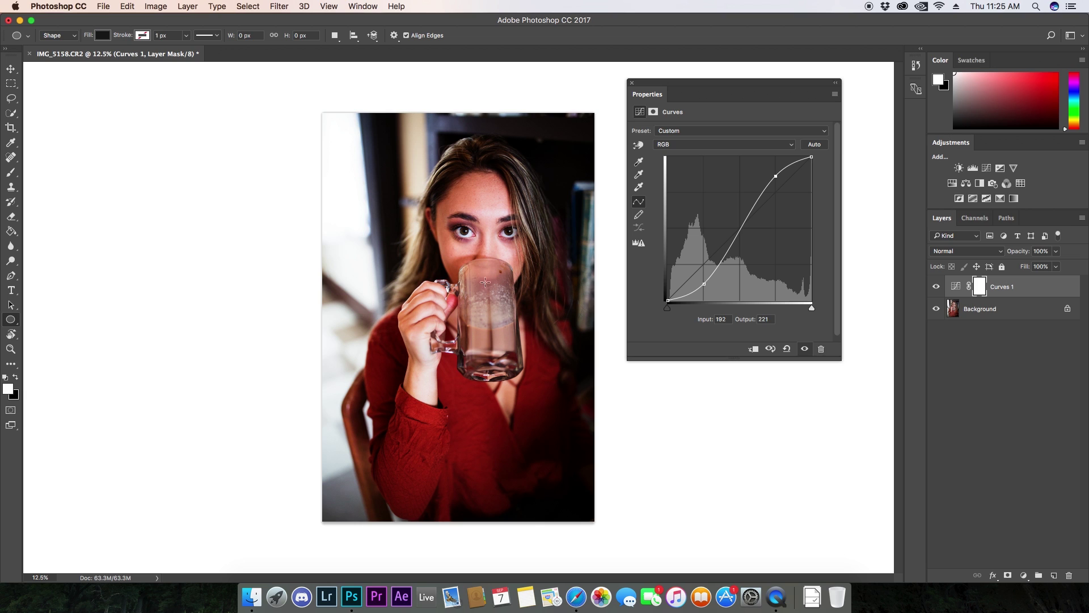
left_click_drag(704, 286, 703, 265)
left_click_drag(775, 176, 777, 192)
left_click(740, 234)
mouse_move(739, 234)
left_mouse_down()
mouse_move(736, 202)
mouse_move(739, 254)
mouse_move(739, 213)
mouse_move(741, 233)
left_mouse_up()
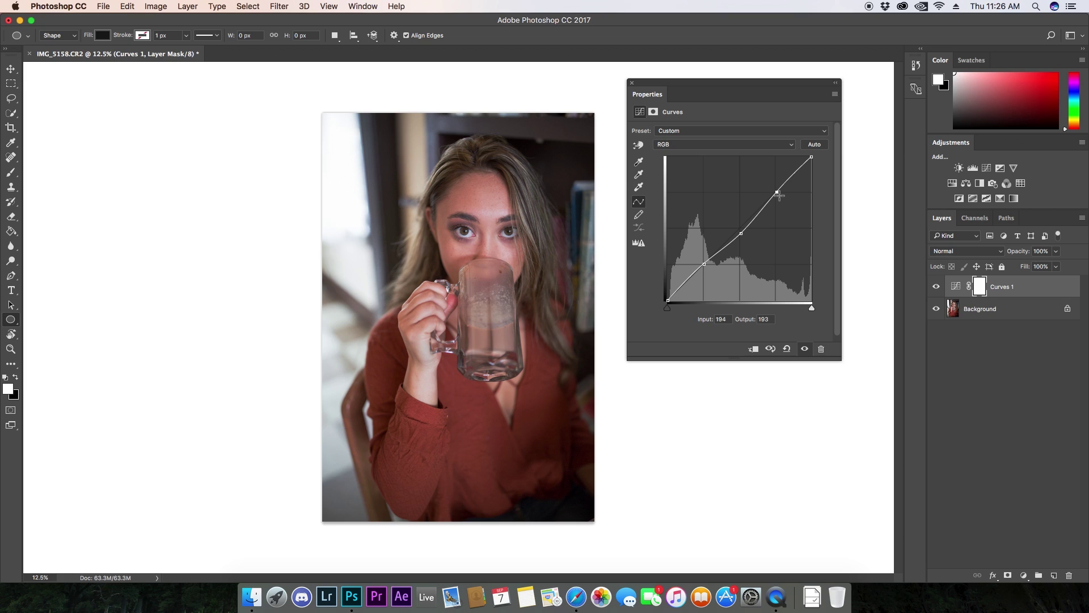
On the Red channel curve, trial-drag shadow and highlight points, leaving it nearly straight.
left_click(674, 144)
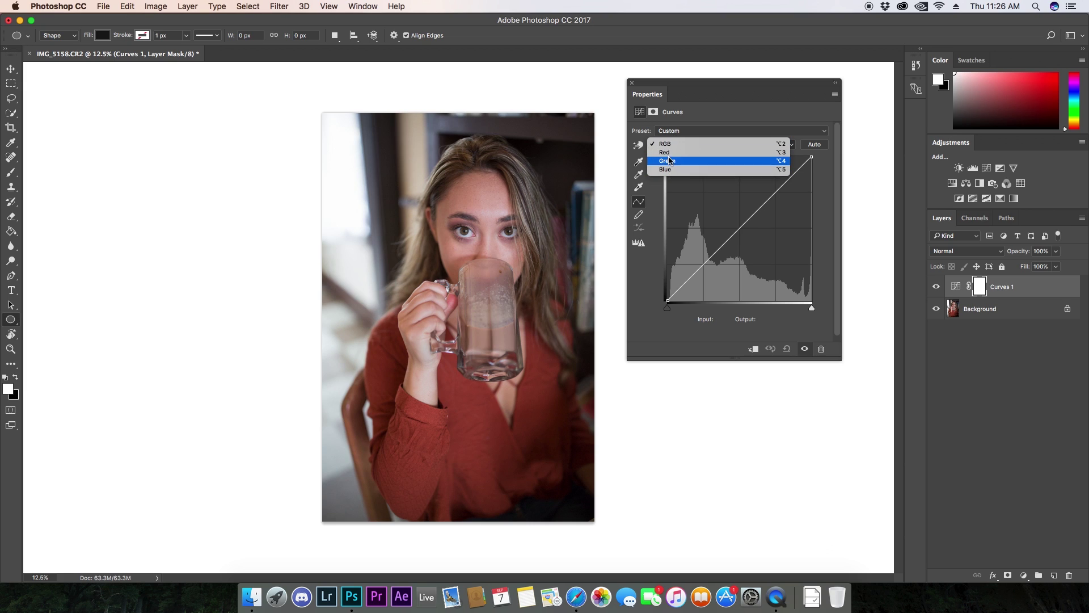
left_click(671, 152)
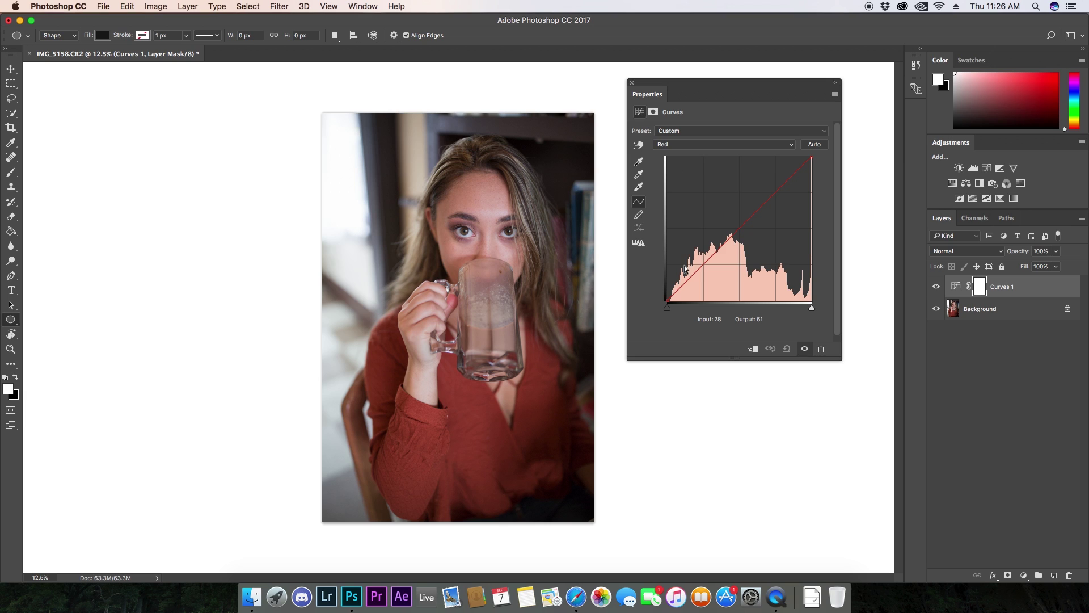
mouse_move(703, 264)
left_mouse_down()
mouse_move(703, 282)
mouse_move(701, 248)
mouse_move(703, 266)
left_mouse_up()
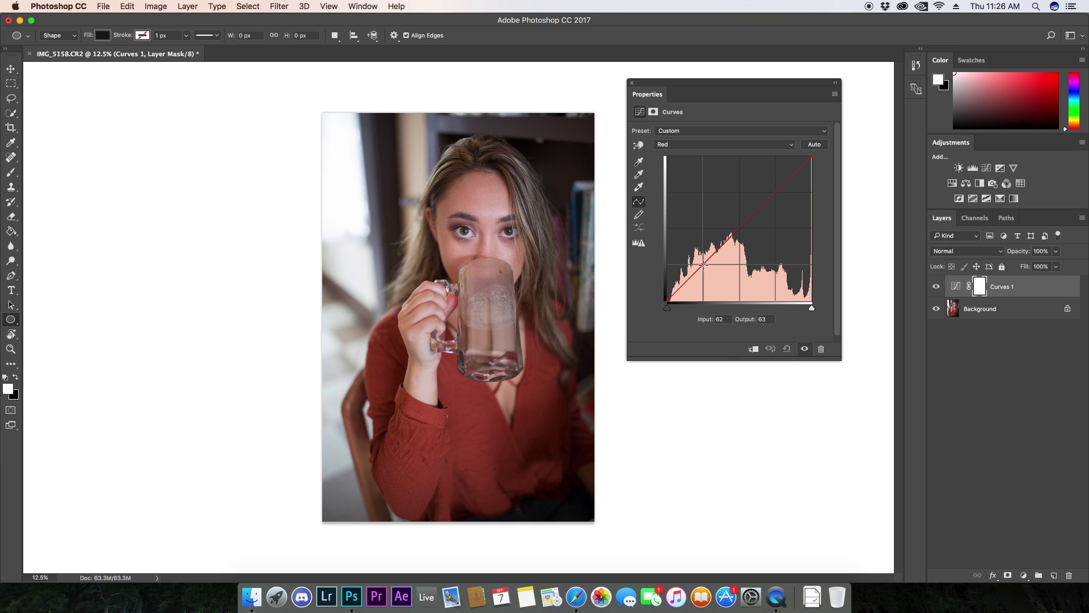
mouse_move(703, 266)
left_mouse_down()
mouse_move(704, 284)
mouse_move(703, 247)
mouse_move(703, 264)
left_mouse_up()
mouse_move(776, 193)
left_mouse_down()
mouse_move(781, 214)
mouse_move(774, 169)
mouse_move(778, 193)
left_mouse_up()
Trial green shadow and highlight tints, then remove the extra green point.
left_click(678, 144)
left_click(672, 152)
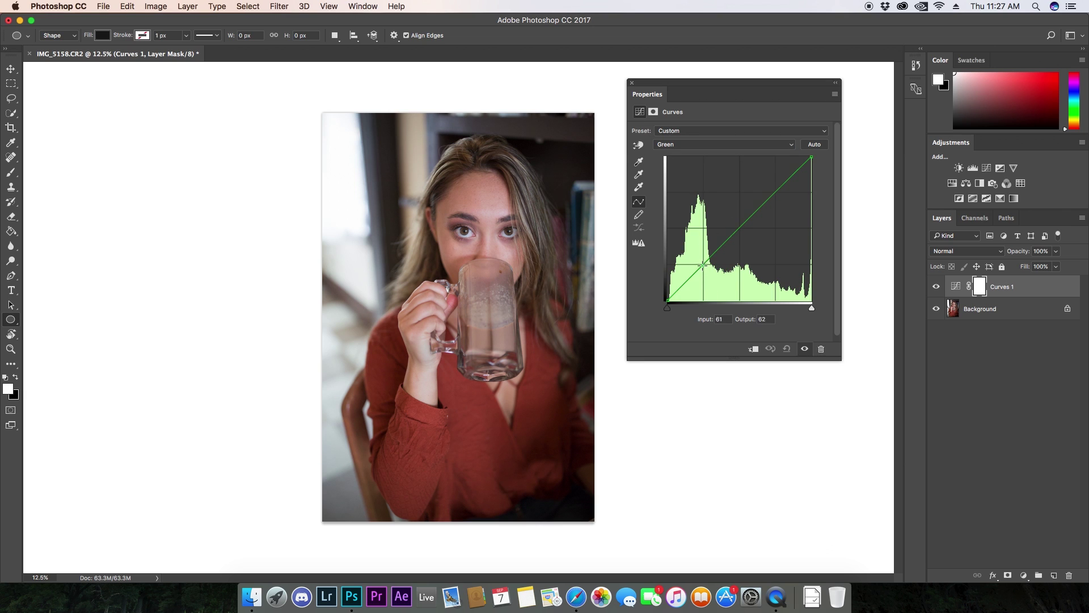
mouse_move(704, 274)
left_mouse_down()
mouse_move(704, 287)
mouse_move(703, 238)
mouse_move(703, 264)
left_mouse_up()
left_click_drag(771, 188, 727, 151)
left_click(703, 264)
Trial blue shadow and highlight changes, then return to the combined RGB curve.
left_click(697, 146)
left_click(697, 159)
mouse_move(702, 267)
left_mouse_down()
mouse_move(703, 278)
mouse_move(703, 241)
mouse_move(703, 277)
left_mouse_up()
left_click_drag(777, 196, 703, 147)
left_click(702, 146)
left_click(671, 118)
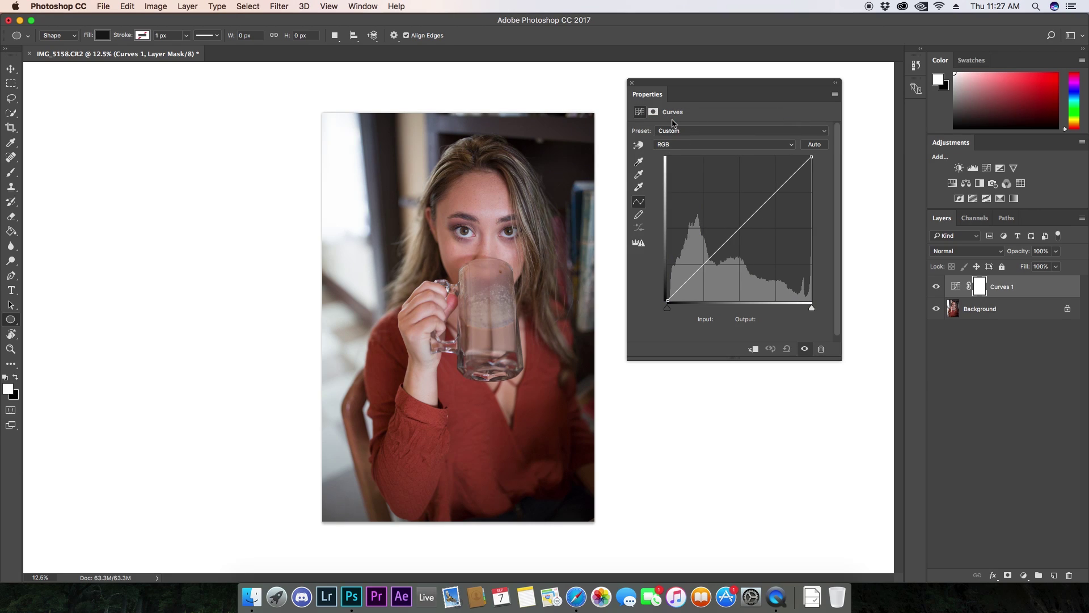
Cycle through Red and Blue curves, nudging red shadows and removing the blue point.
left_click(670, 144)
left_click(669, 152)
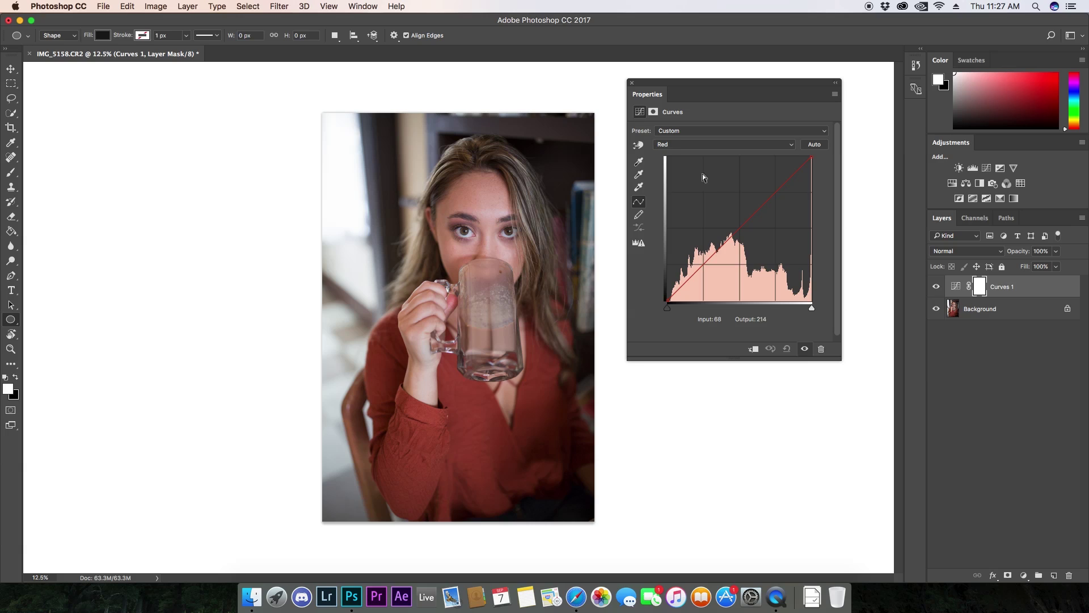
left_click(670, 144)
left_click(675, 163)
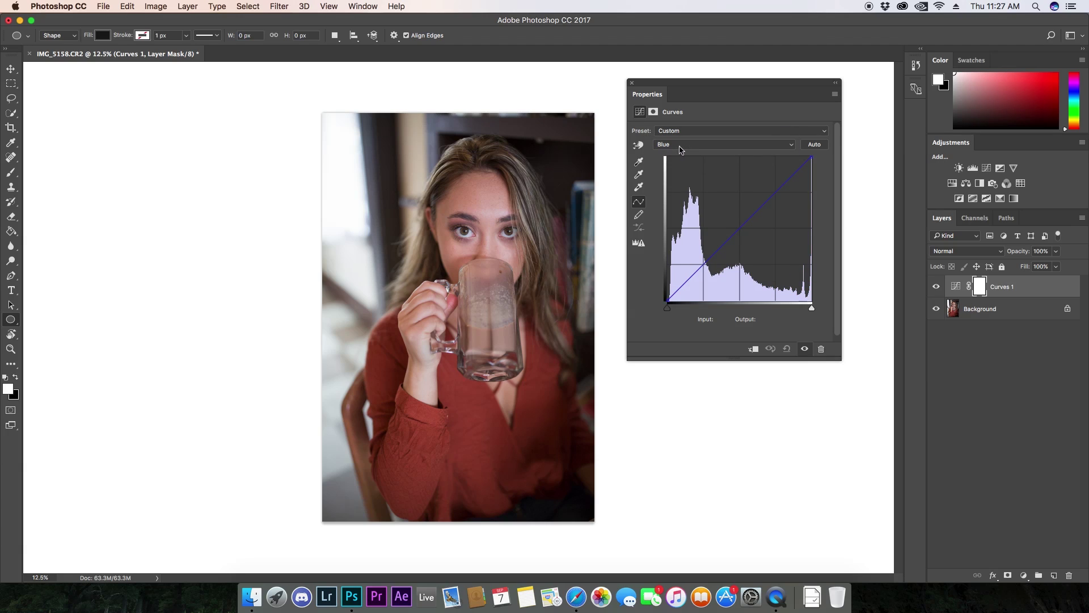
left_click(680, 146)
left_click(679, 126)
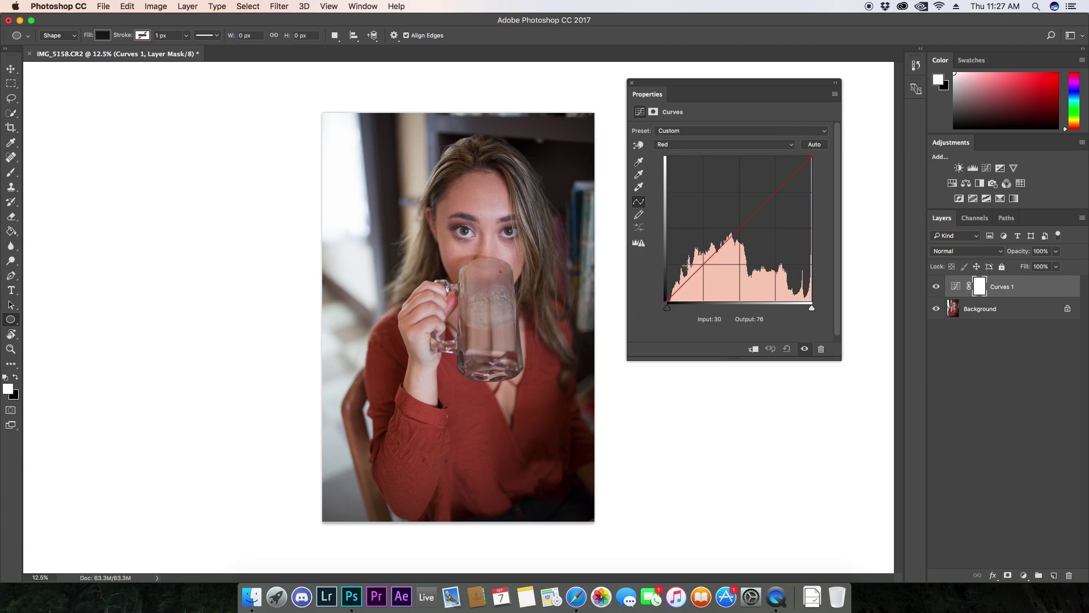
left_click_drag(703, 265, 704, 278)
left_click(697, 146)
left_click(674, 162)
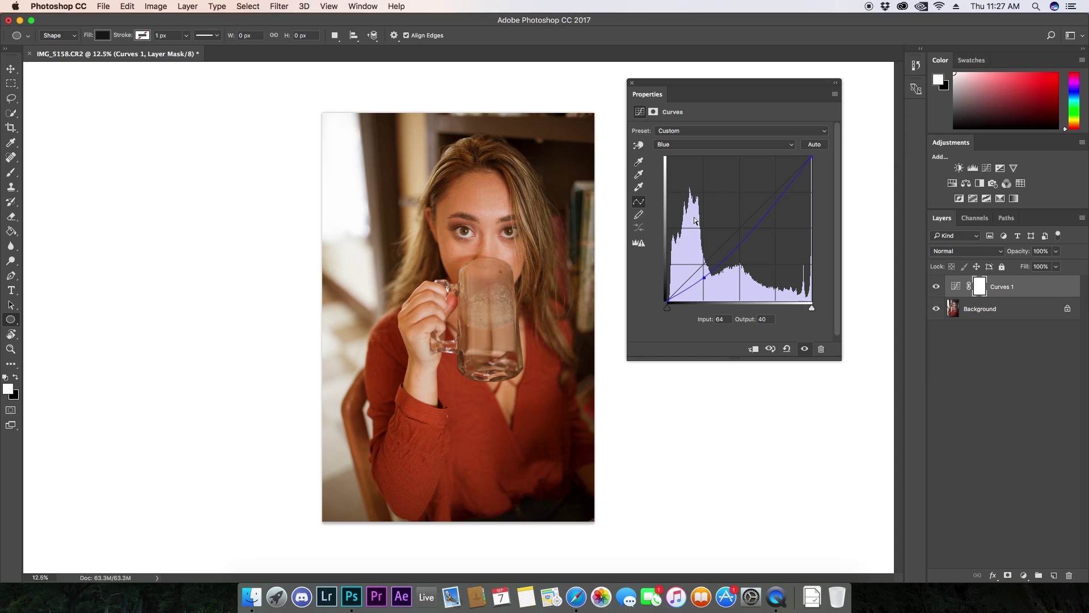
left_click(704, 278, "super")
Lift and re-adjust the red shadow point to tweak the tint.
left_click(691, 145)
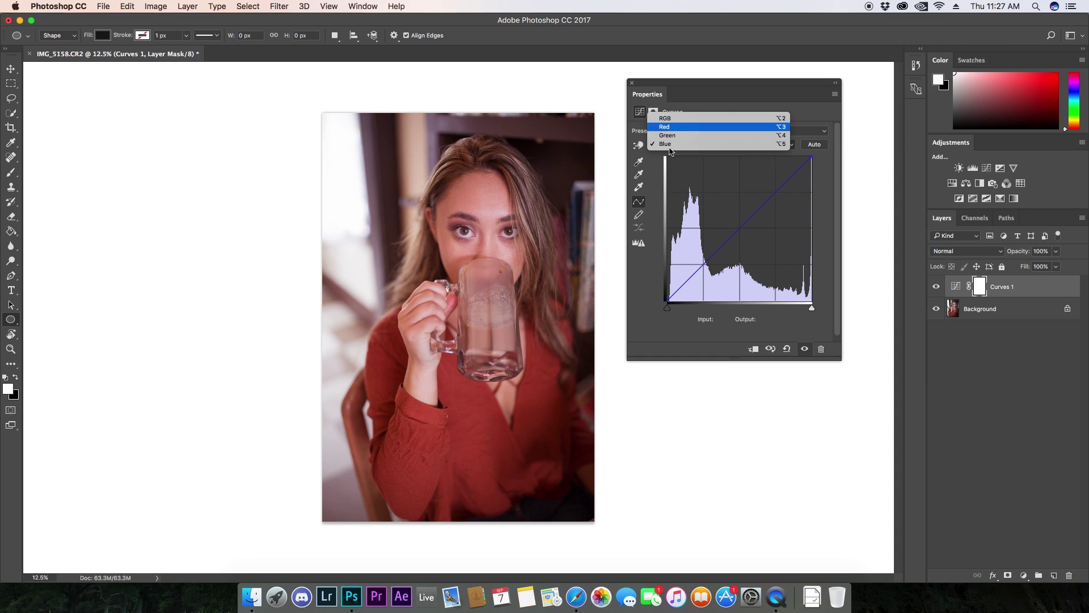
left_click(666, 127)
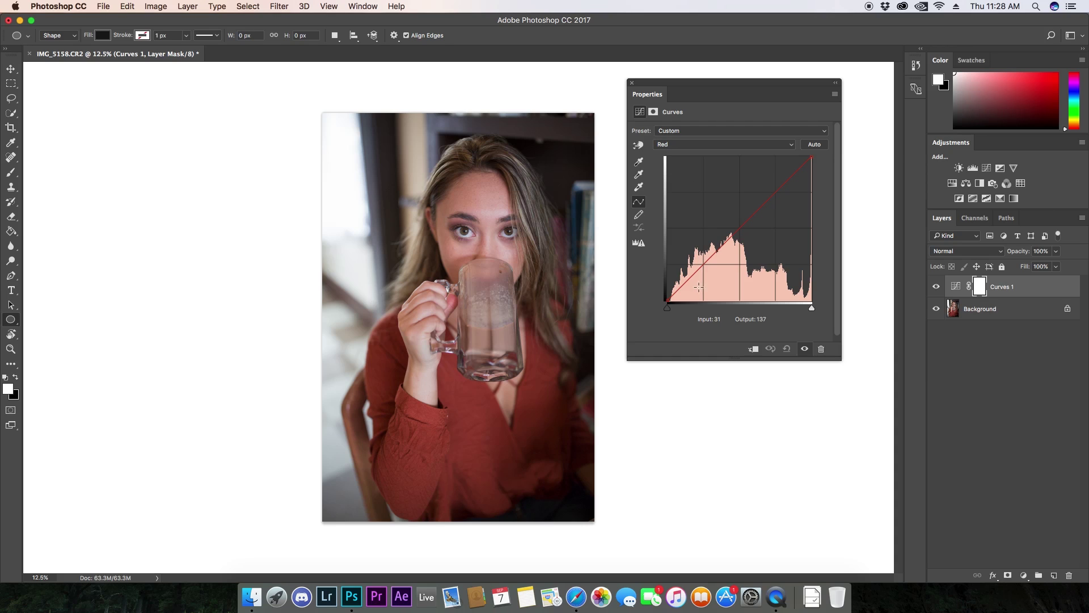
left_click_drag(703, 266, 702, 254)
left_click(679, 145)
left_click(679, 162)
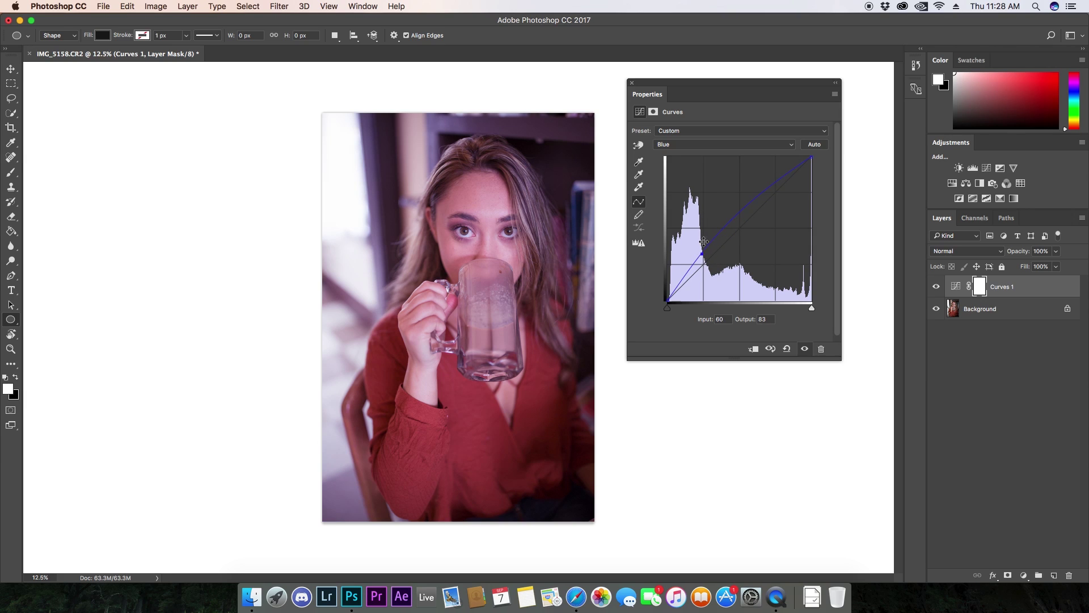
left_click(679, 145)
left_click(680, 125)
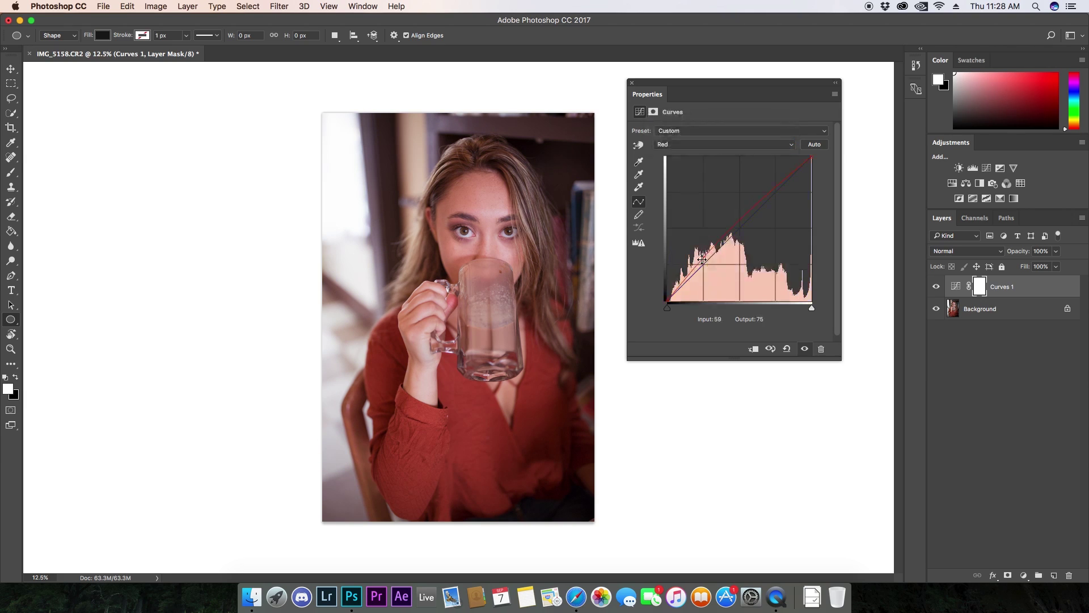
left_click_drag(703, 266, 709, 174)
Pull the green shadows down for a magenta cast, then ease the point back.
left_click(674, 146)
left_click(673, 155)
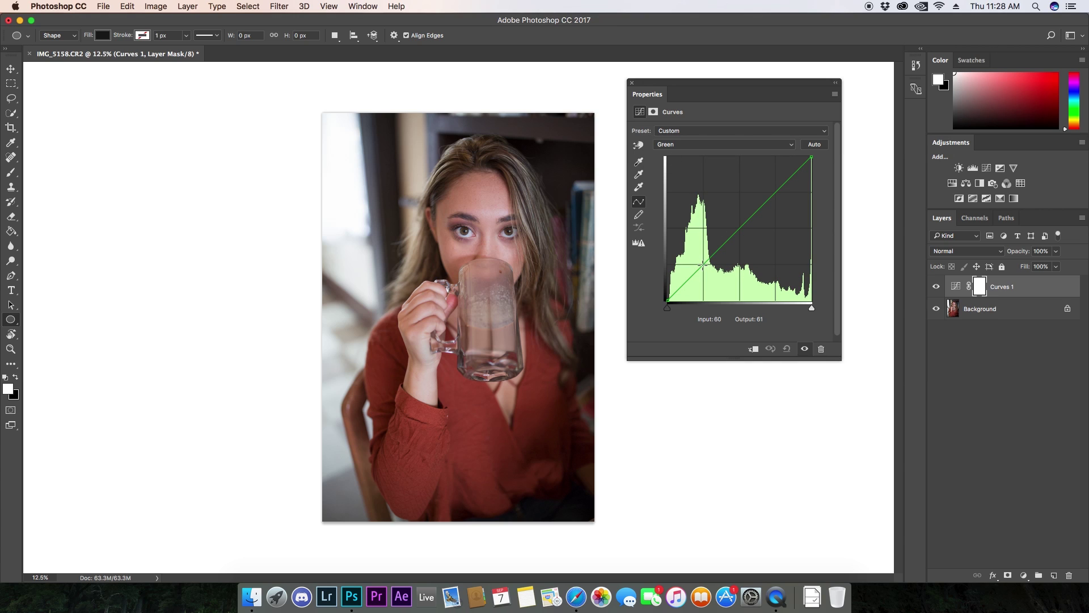
left_click_drag(703, 265, 703, 279)
left_click(674, 145)
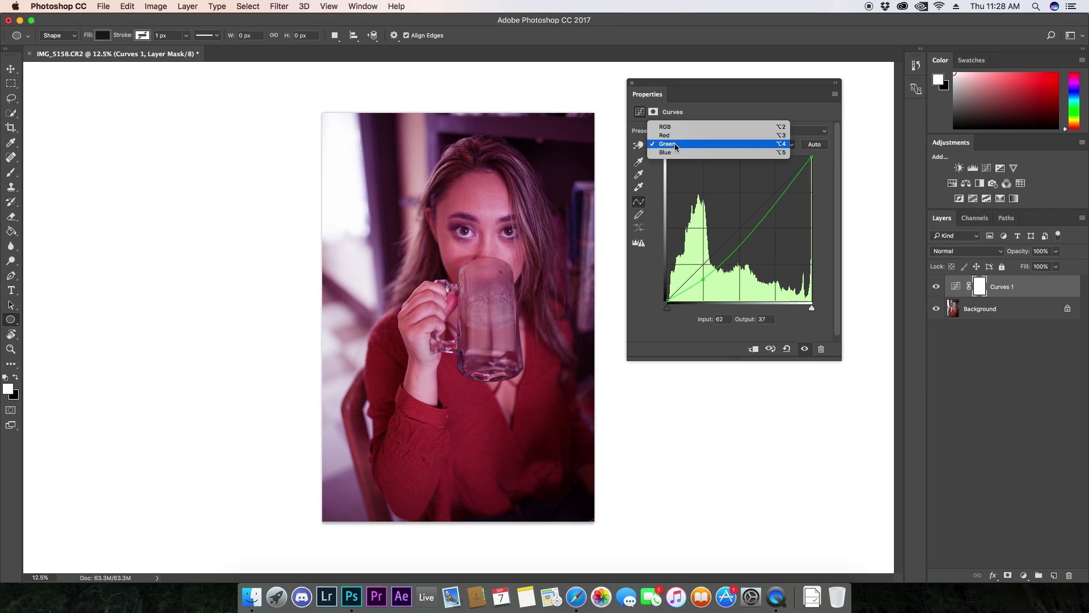
left_click(674, 135)
left_click(674, 144)
left_click(673, 162)
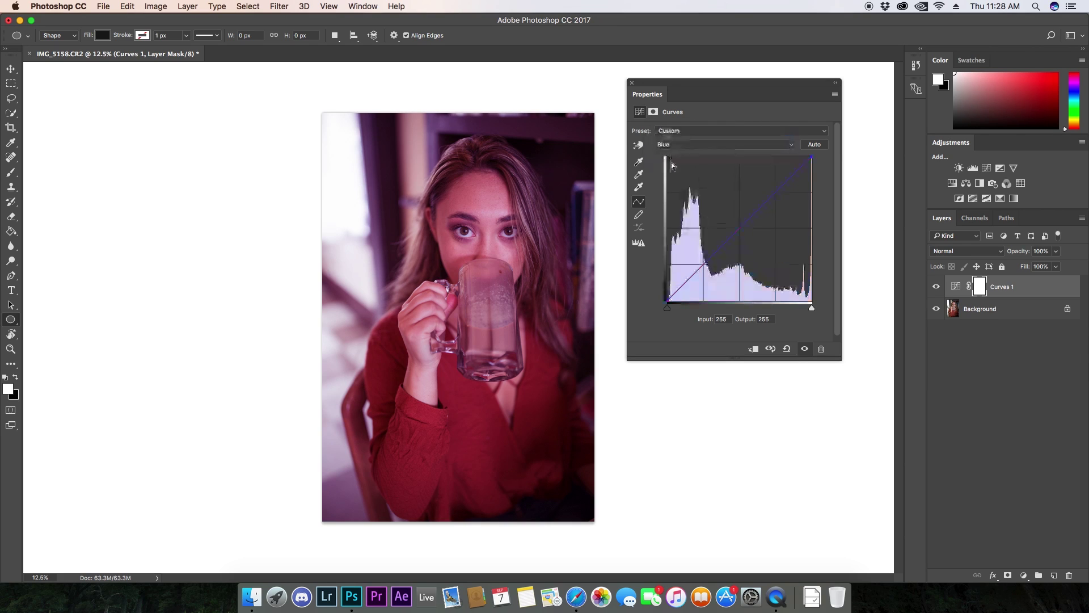
left_click(690, 142)
left_click(691, 135)
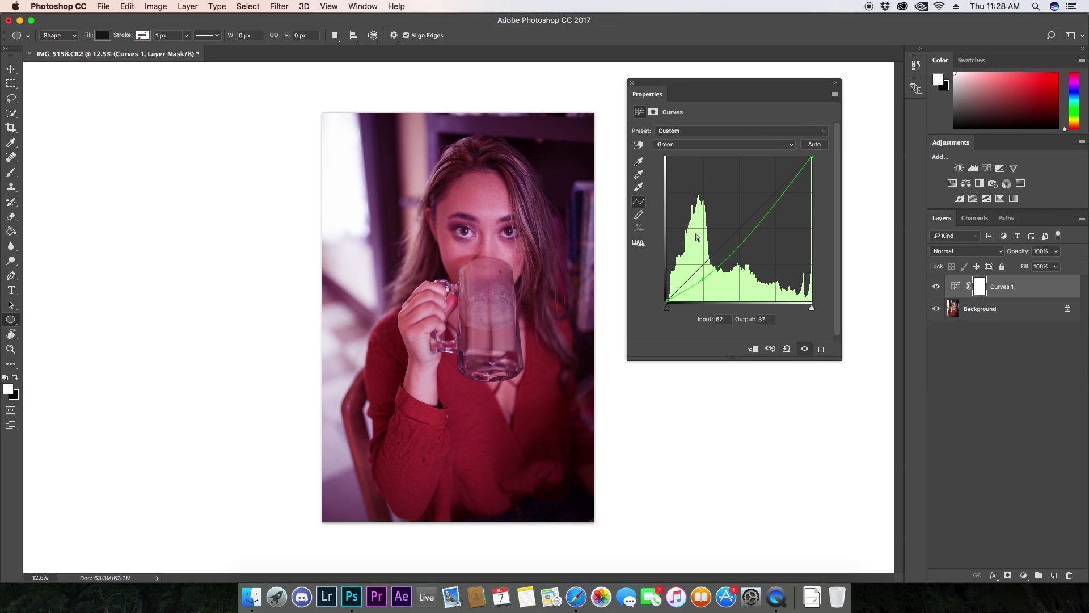
left_click_drag(703, 280, 704, 278)
Lift the green shadow point once more, then undo the green change.
left_click(684, 143)
left_click(687, 135)
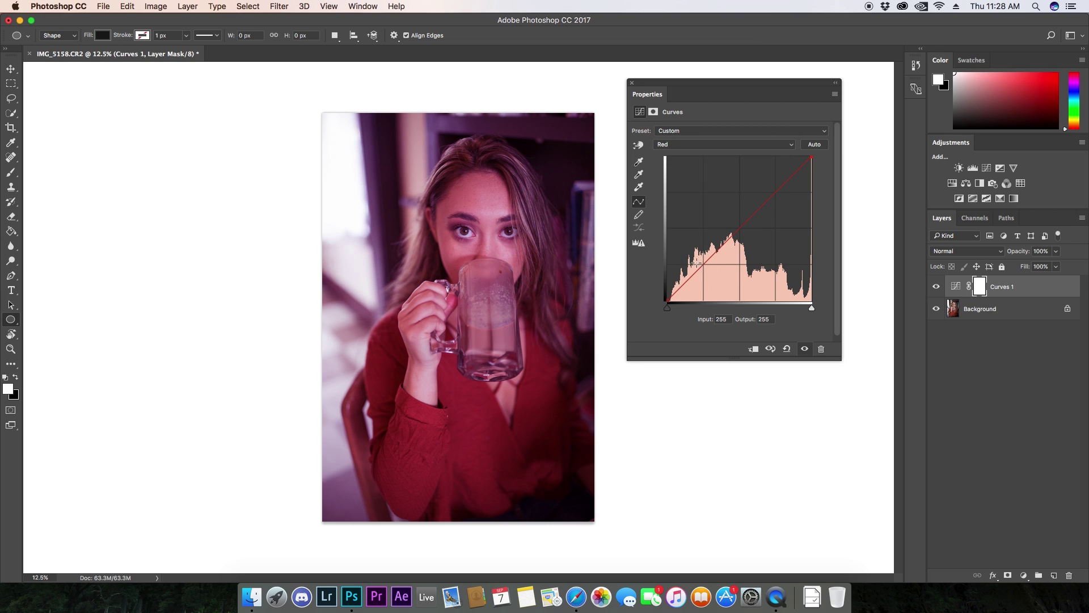
left_click(703, 146)
left_click(691, 166)
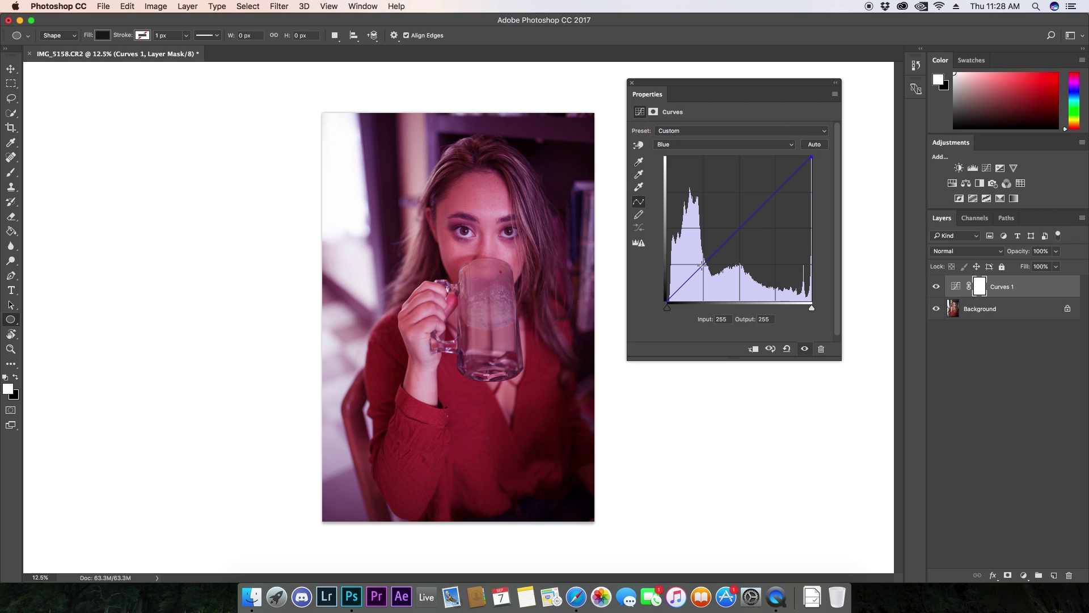
left_click(687, 146)
left_click(688, 135)
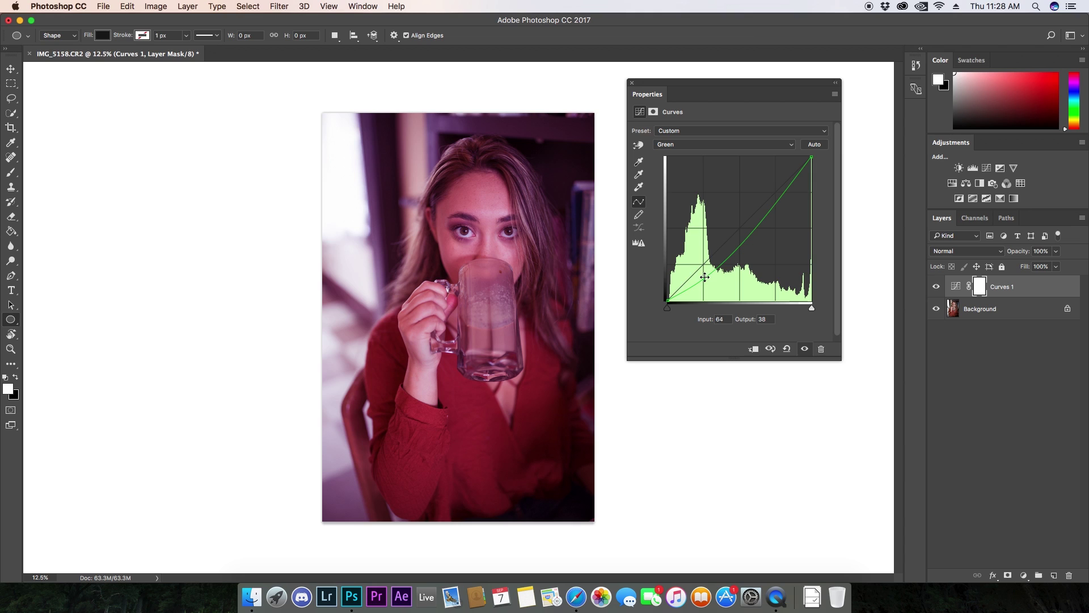
left_click_drag(704, 278, 704, 269)
key("super+z")
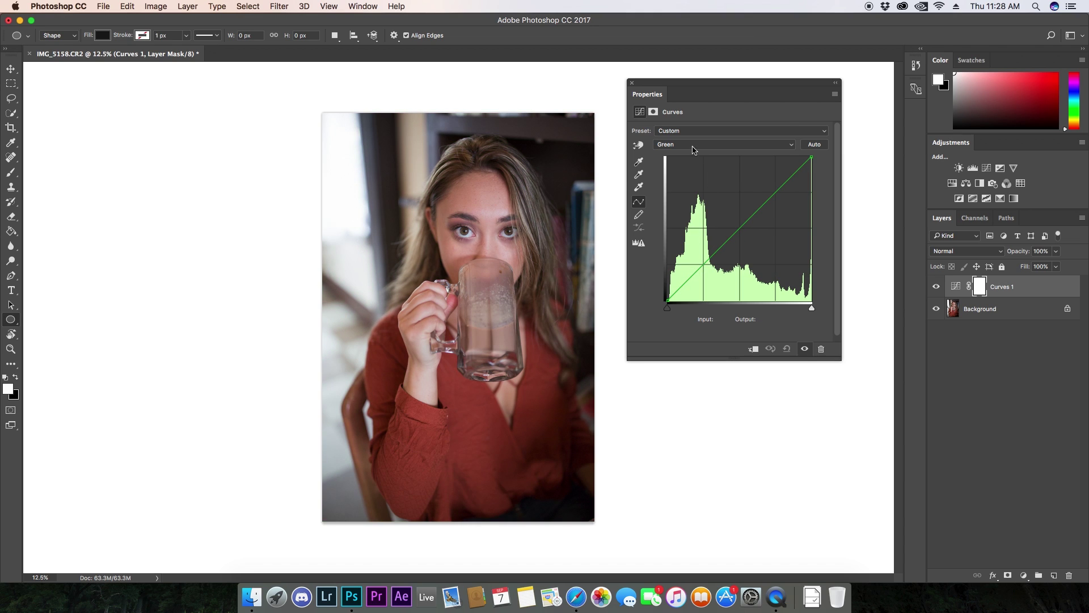
Dip the Red curve shadows (63→37) and lift its highlights (192→214).
left_click(675, 144)
left_click(669, 127)
left_click(679, 144)
left_click(684, 147)
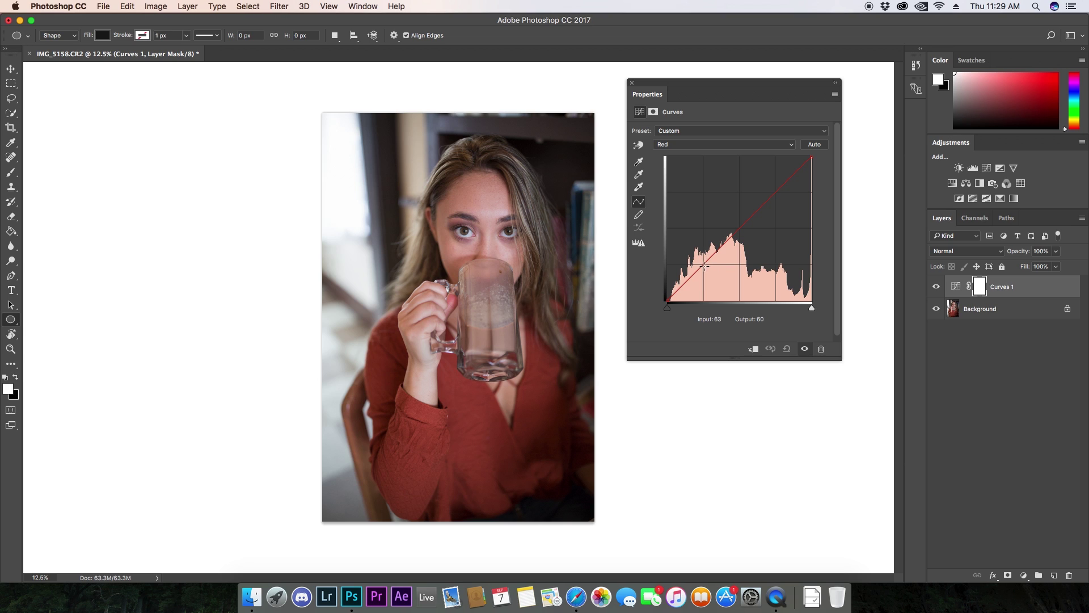
left_click_drag(704, 266, 703, 279)
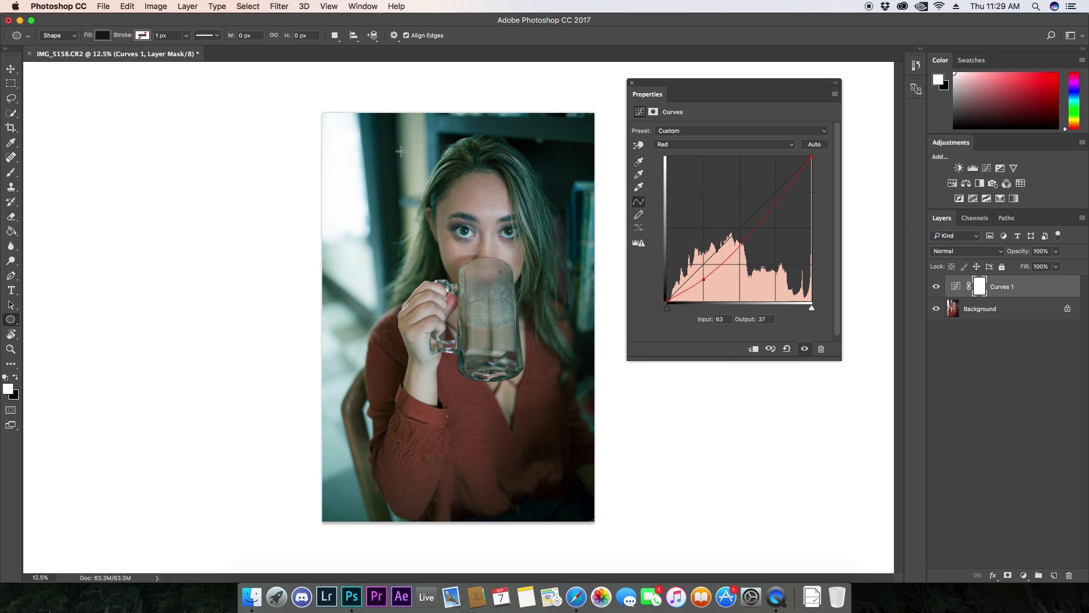
left_click_drag(774, 198, 776, 180)
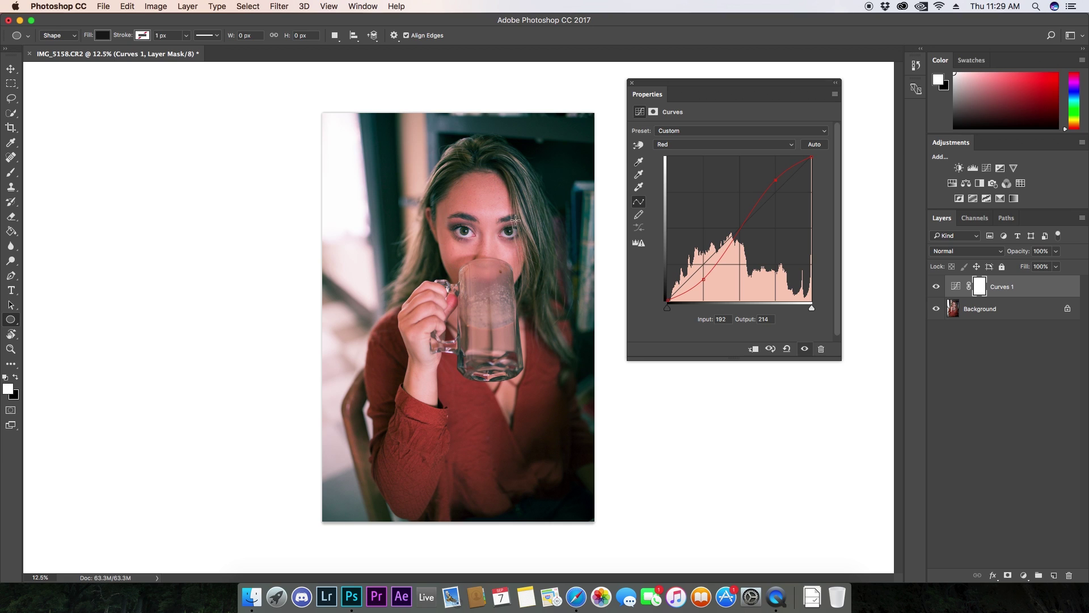
left_click(668, 145)
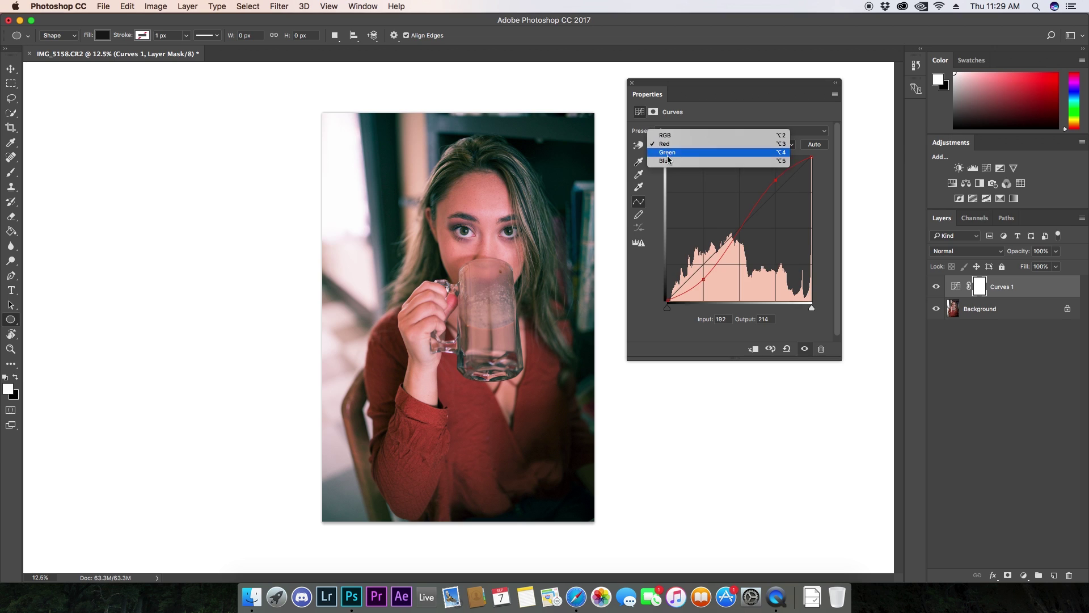
On the Green curve, lower a shadow point near 62 to tint shadows magenta.
left_click(669, 153)
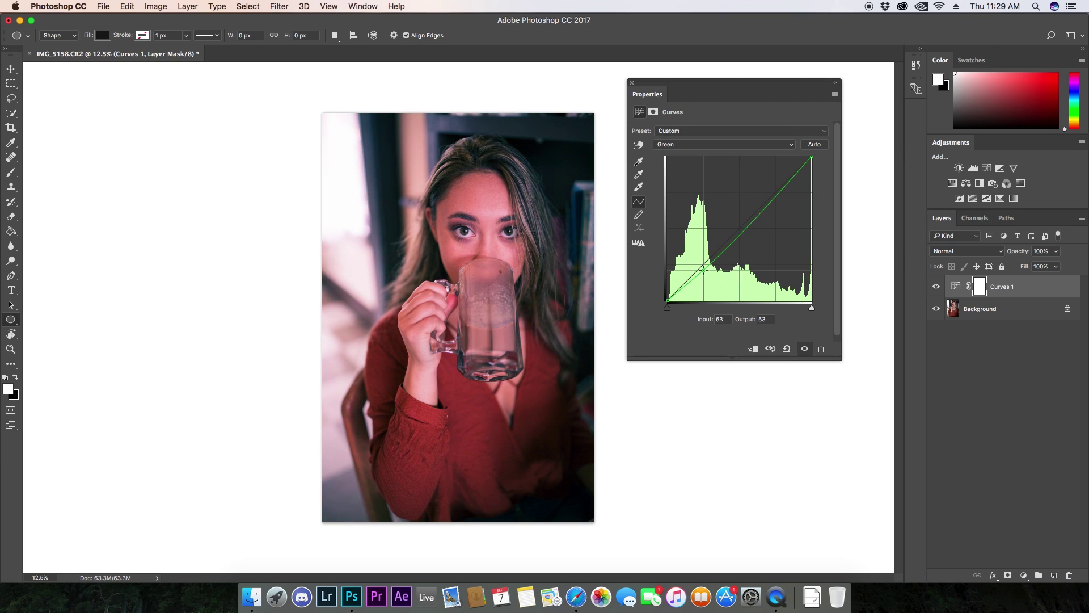
left_click_drag(704, 269, 704, 273)
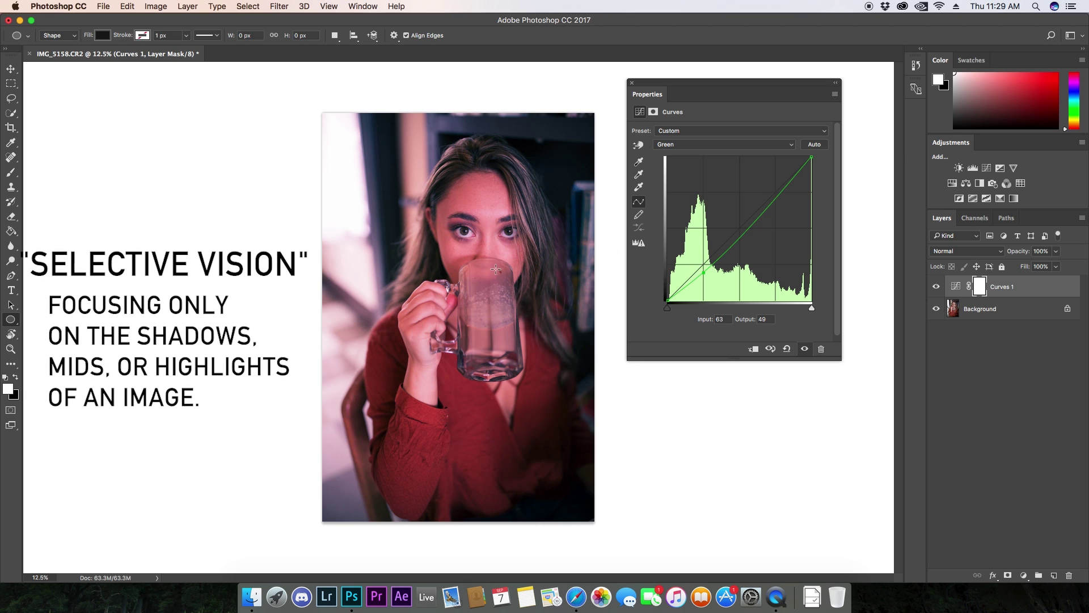
key("Delete")
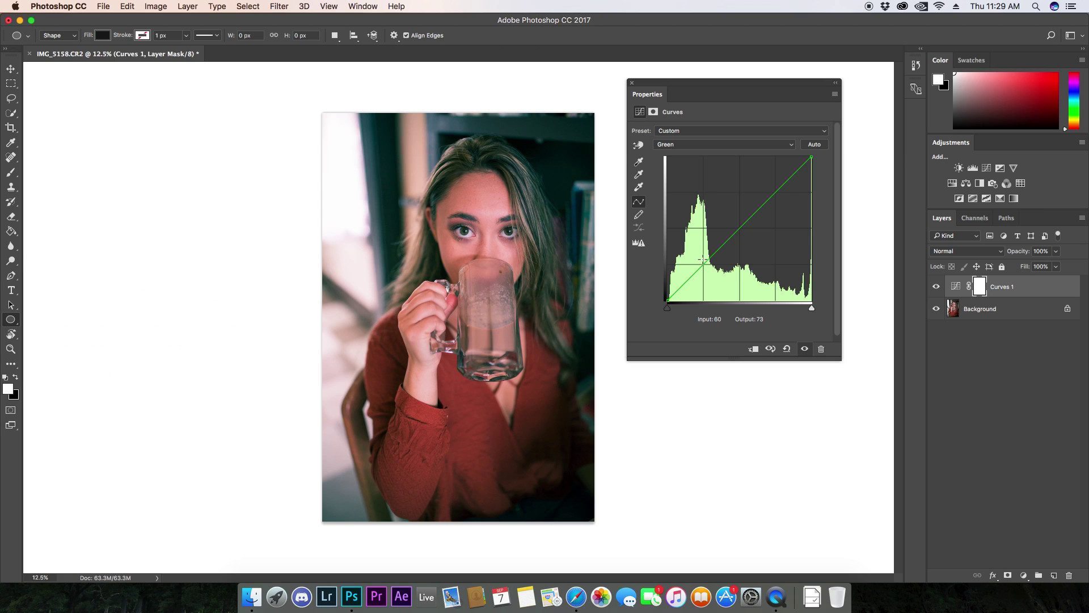
mouse_move(702, 265)
left_mouse_down()
mouse_move(702, 295)
mouse_move(706, 271)
left_mouse_up()
key("BackSpace")
left_click_drag(703, 266, 702, 277)
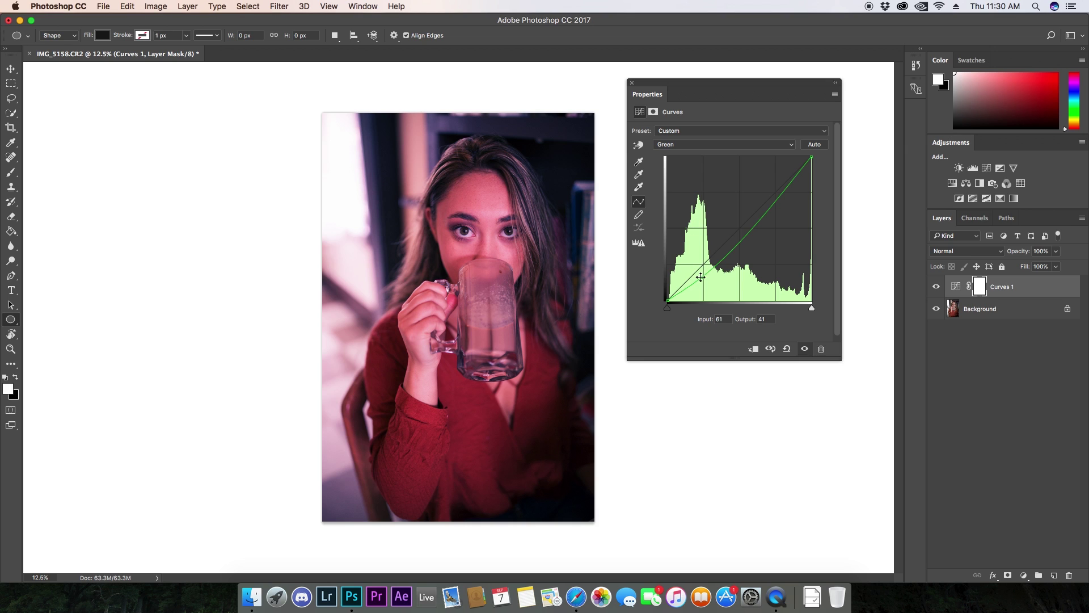
left_click_drag(700, 277, 703, 277)
Raise the Green curve highlights from 190 to 211.
left_click(776, 194)
left_click_drag(776, 194, 776, 181)
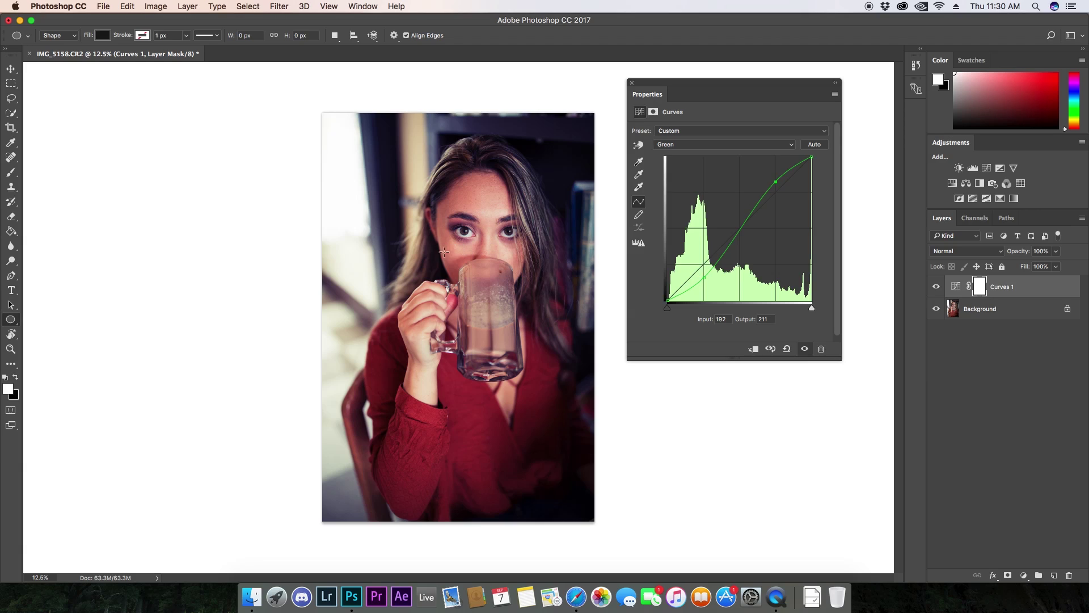
left_click_drag(776, 182, 774, 181)
Lower the Blue curve's shadows and add a highlight point near 192.
left_click(673, 144)
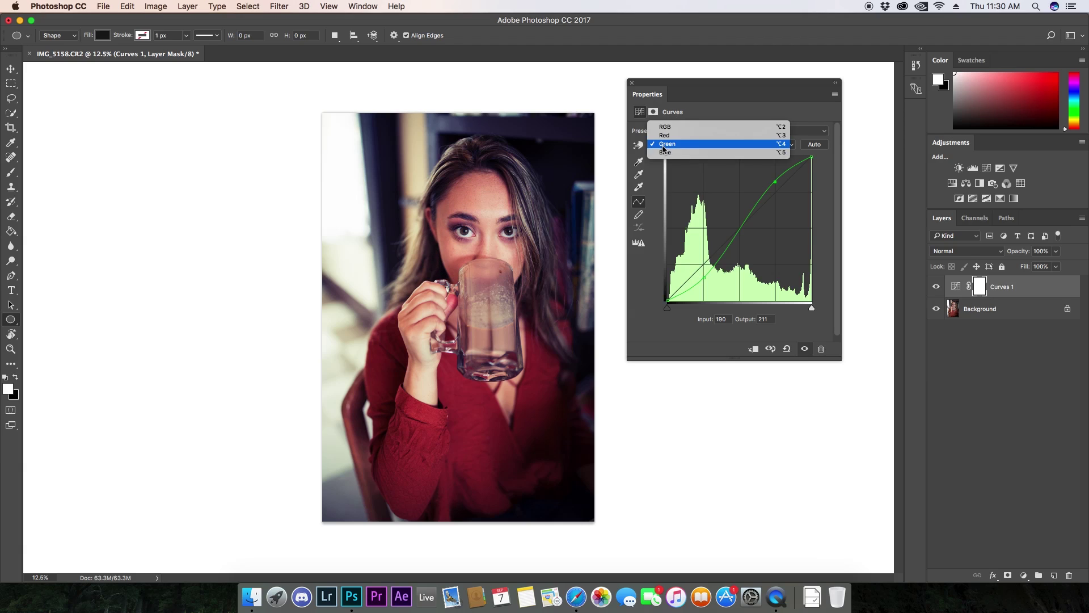
left_click(672, 156)
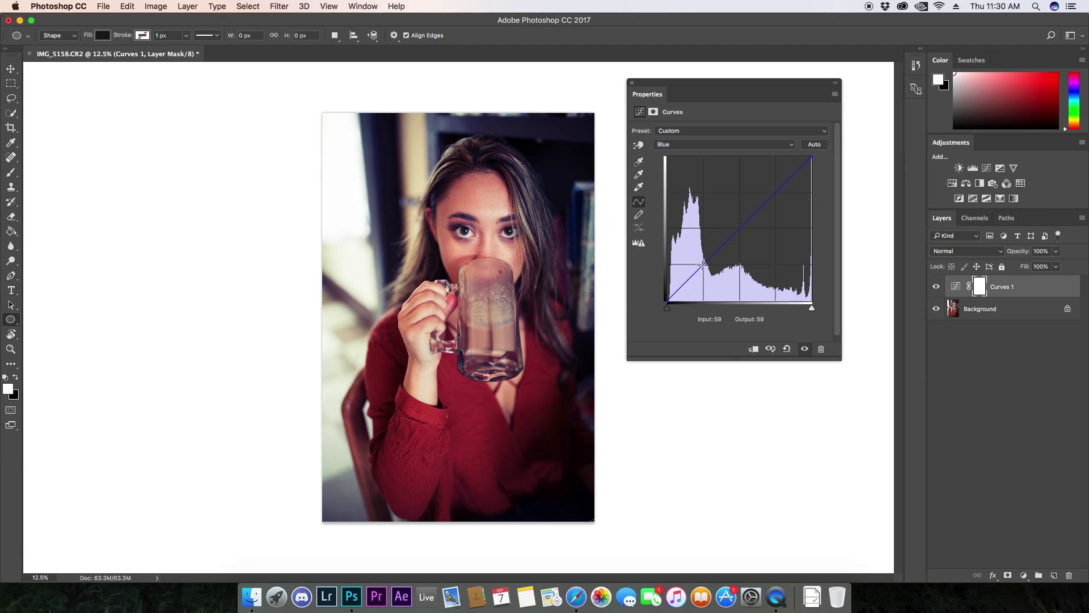
left_click_drag(703, 264, 704, 271)
left_click(776, 195)
left_click_drag(776, 195, 776, 195)
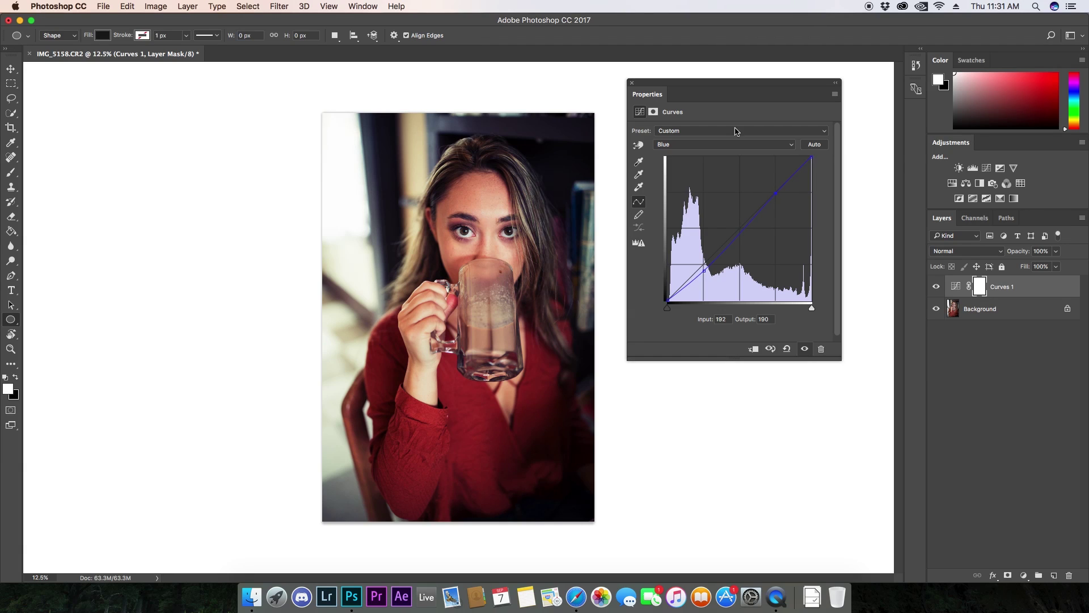
Toggle Curves 1 visibility repeatedly to compare the photo before and after.
left_click(937, 287)
left_click(936, 287)
left_click(936, 287)
left_click(937, 287)
left_click(937, 287)
left_click(936, 287)
left_click(937, 287)
left_click(937, 287)
Return to the composite RGB curve and test darkening it slightly.
left_click(675, 145)
left_click(675, 135)
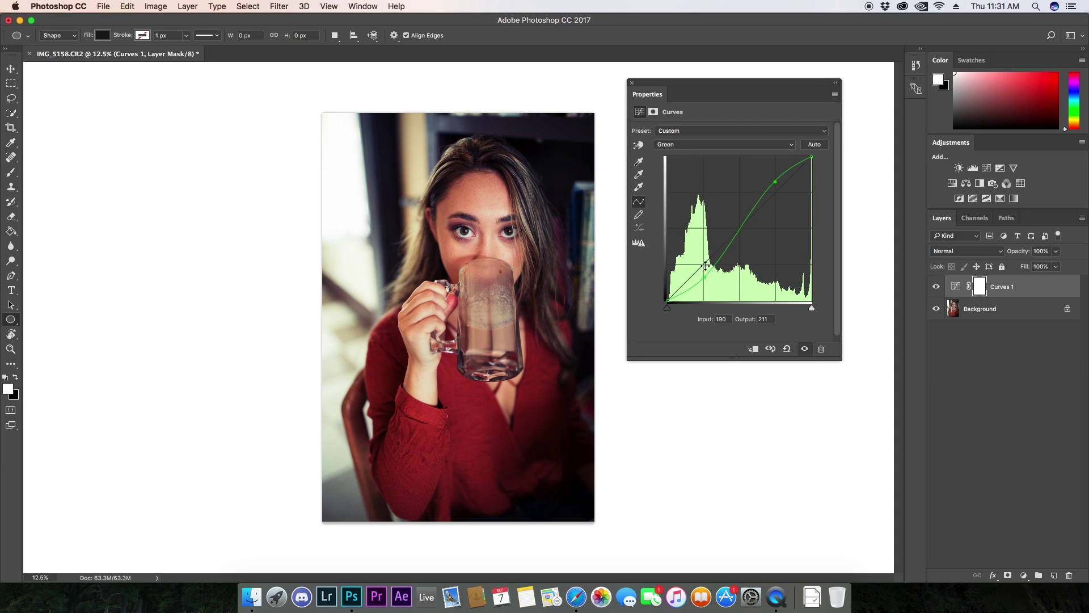
left_click(686, 144)
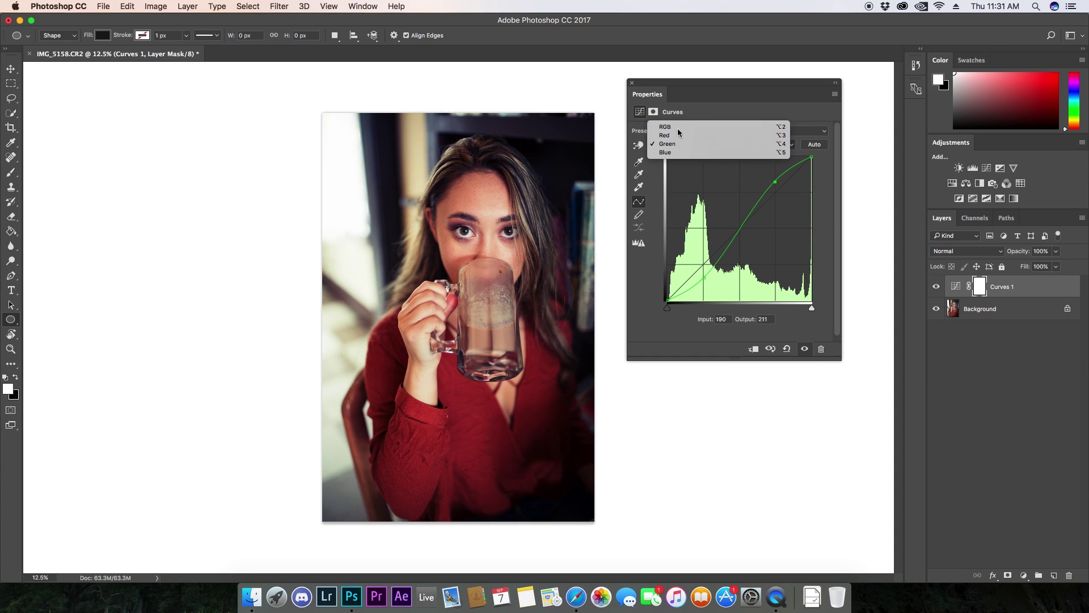
left_click(678, 128)
mouse_move(704, 264)
left_mouse_down()
mouse_move(704, 241)
mouse_move(701, 278)
mouse_move(702, 238)
mouse_move(702, 269)
left_mouse_up()
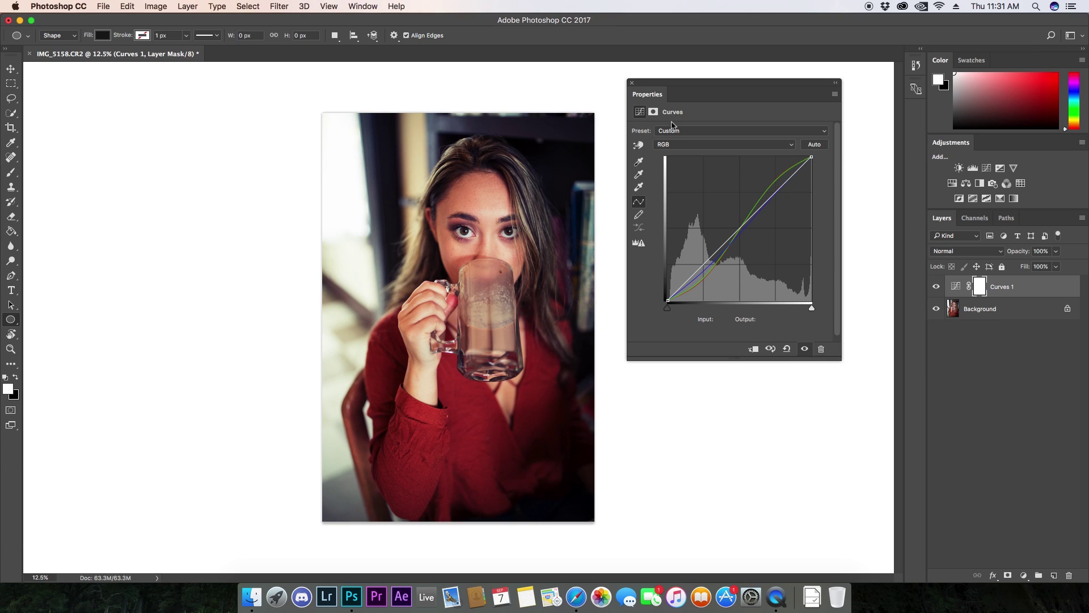
On the RGB curve, trial the black and white points, lifting black slightly.
left_click(718, 147)
left_click(672, 149)
left_click_drag(667, 301, 646, 277)
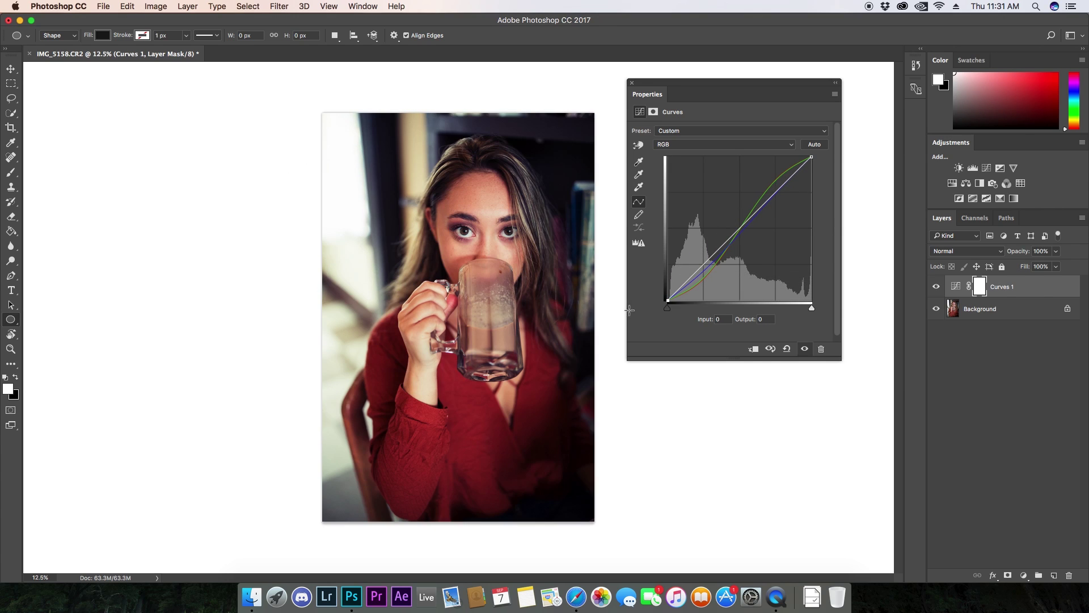
left_click(812, 157)
mouse_move(812, 157)
left_mouse_down()
mouse_move(813, 179)
mouse_move(821, 155)
mouse_move(815, 177)
mouse_move(838, 151)
mouse_move(811, 157)
left_mouse_up()
left_click_drag(667, 298, 661, 295)
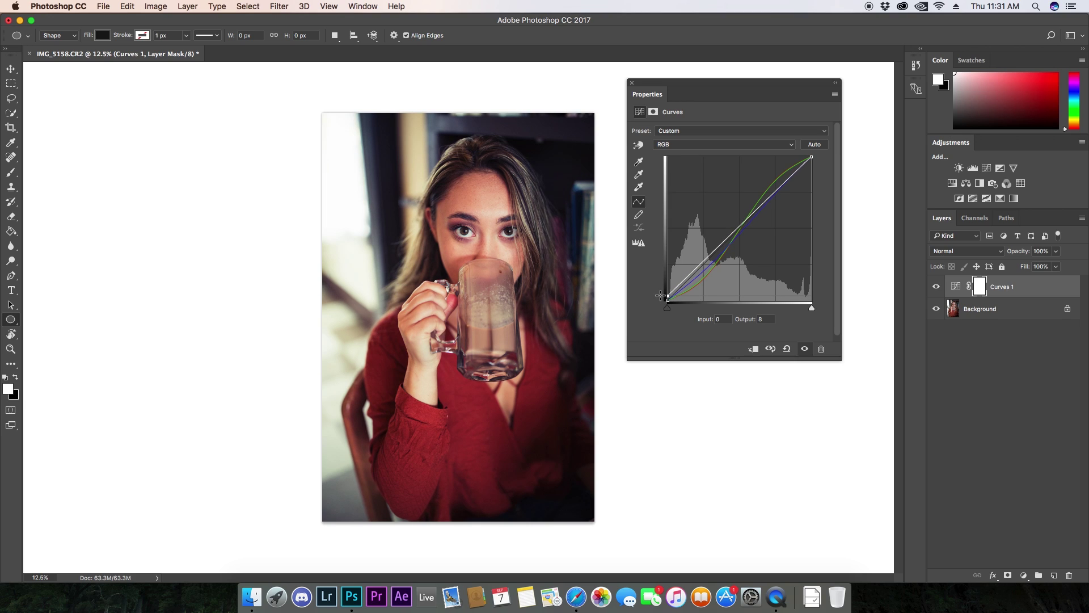
Add S-curve points, set the black point to 4 and the white point to 243.
left_click(702, 264)
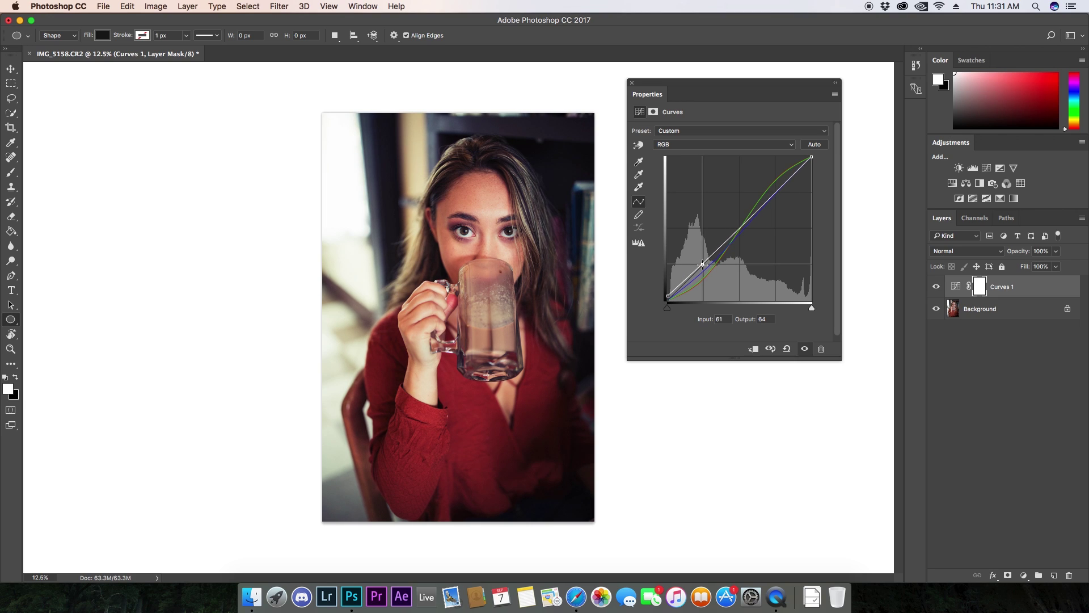
left_click(776, 191)
left_click_drag(776, 192, 776, 190)
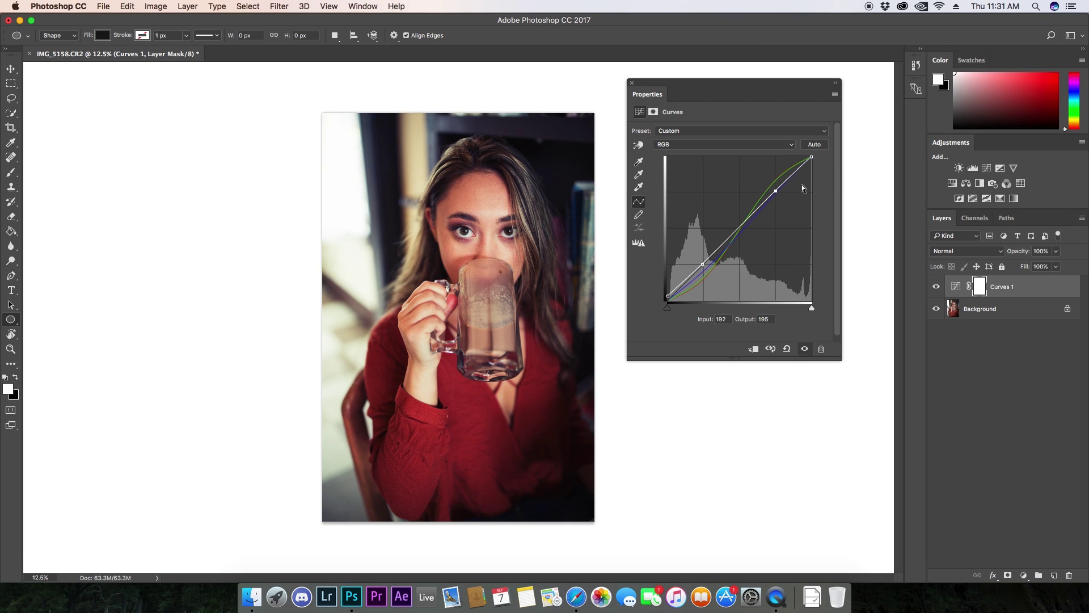
left_click_drag(811, 157, 819, 166)
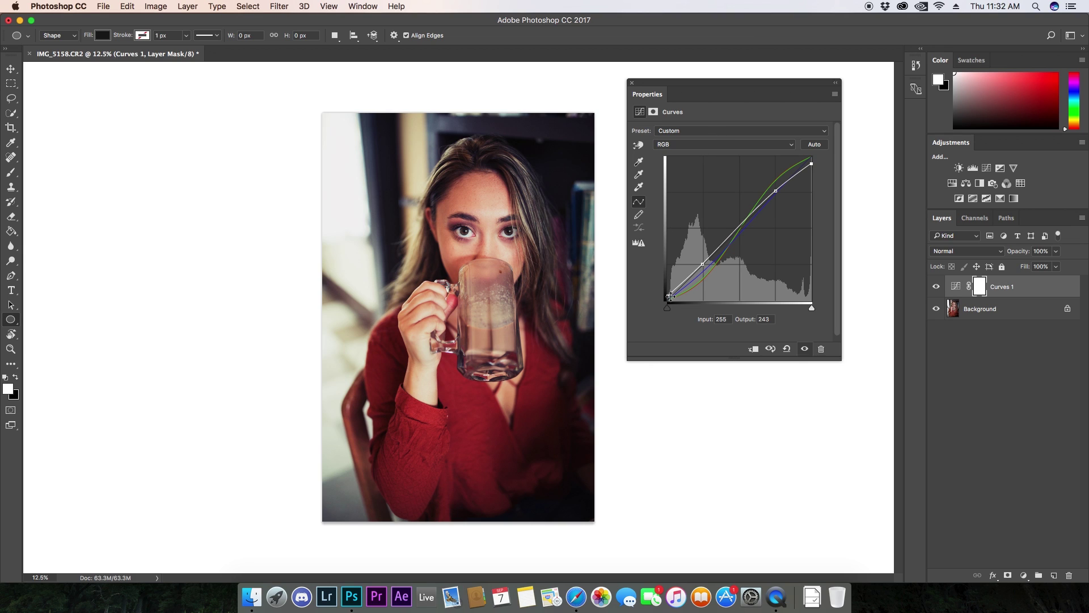
left_click_drag(668, 296, 660, 299)
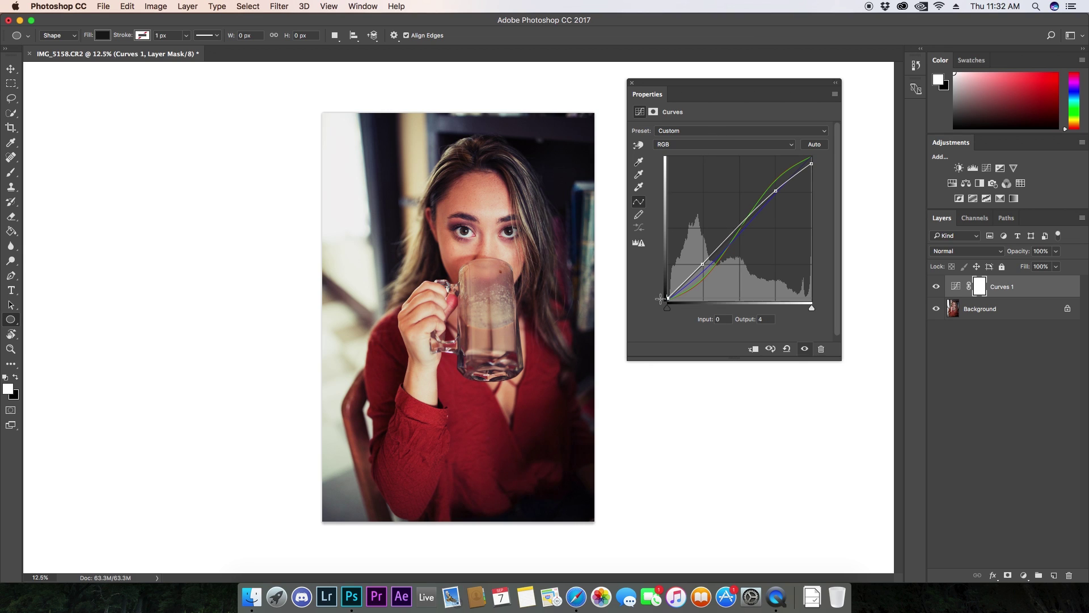
left_click(703, 264)
left_click_drag(702, 264, 704, 265)
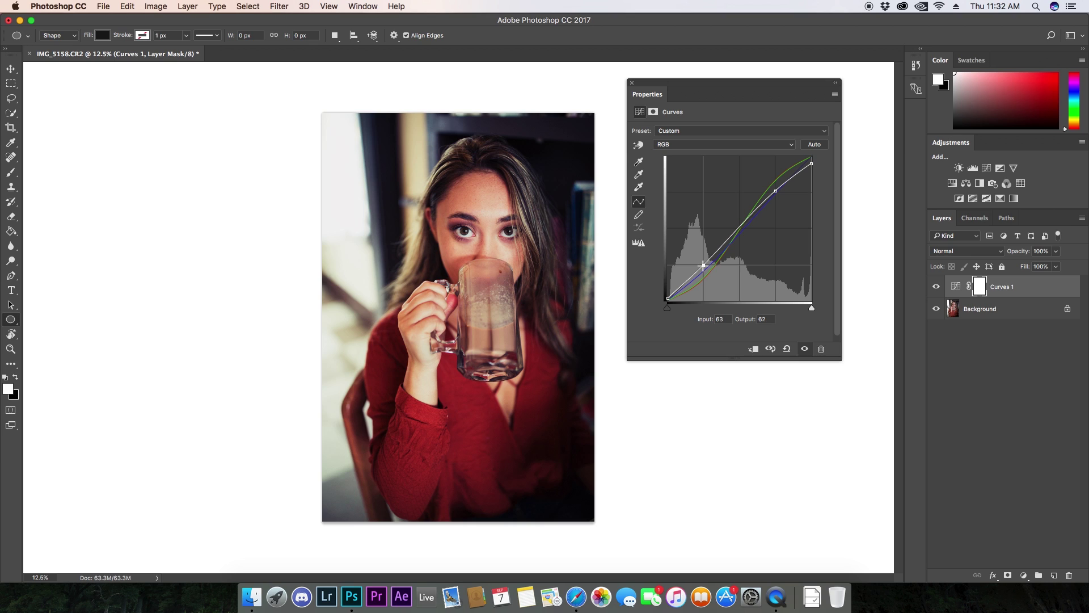
Move the Curves panel aside and review the Red, Green and Blue curves.
left_click_drag(692, 82, 717, 62)
left_click(692, 123)
left_click(691, 123)
left_click(691, 123)
left_click(691, 134)
left_click(692, 123)
left_click(693, 132)
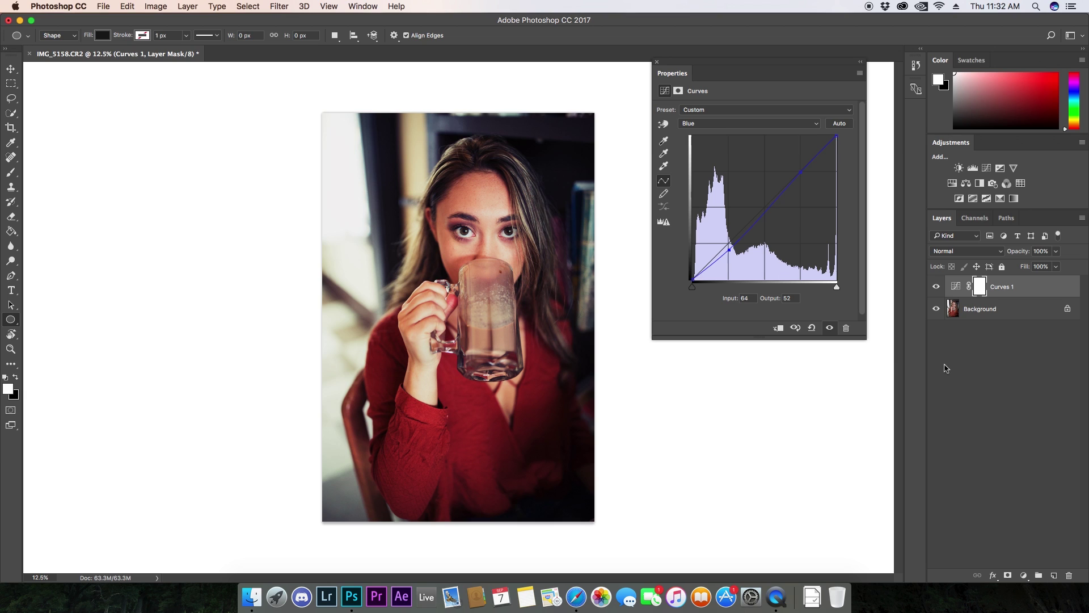
Flip Curves 1 off and on three times against the original, then nudge the Properties panel.
left_click(936, 287)
left_click(936, 286)
left_click(937, 287)
left_click(937, 286)
left_click(937, 286)
left_click(937, 287)
left_click(936, 286)
left_click(937, 286)
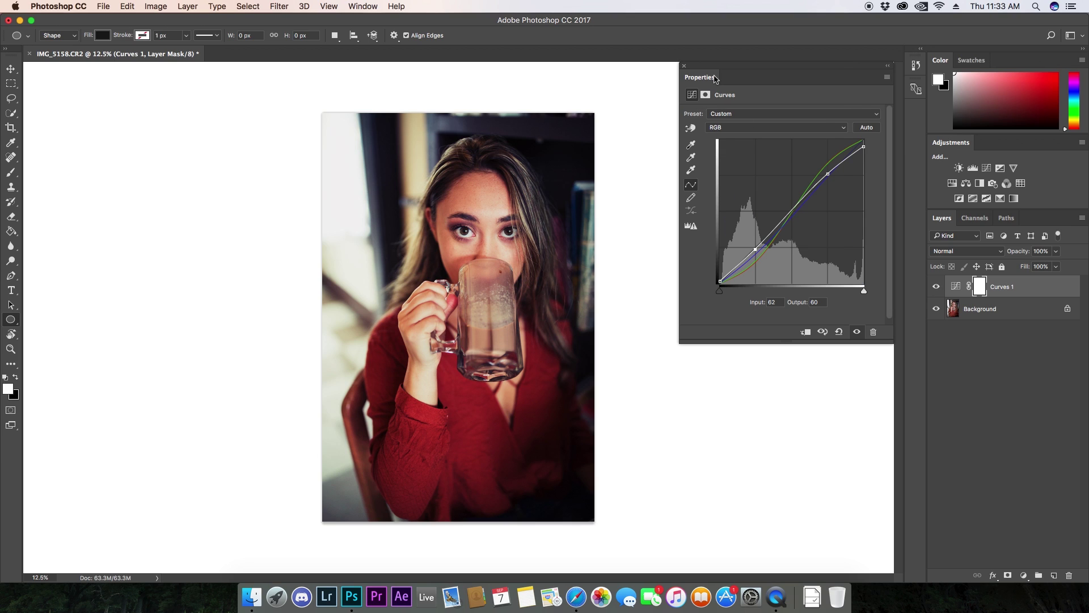
left_click_drag(730, 68, 725, 75)
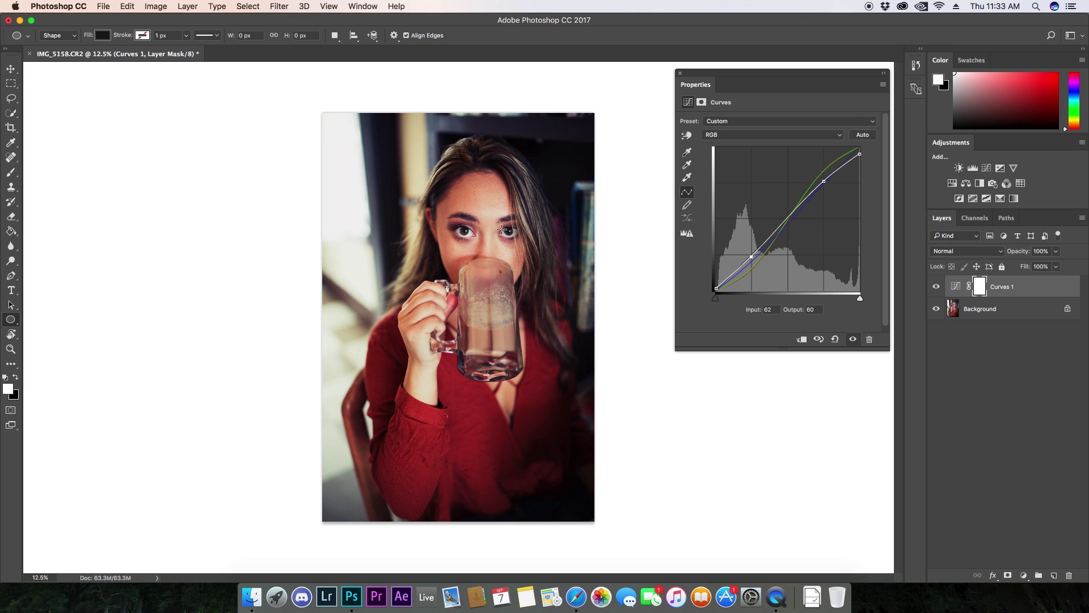
left_click_drag(741, 76, 736, 73)
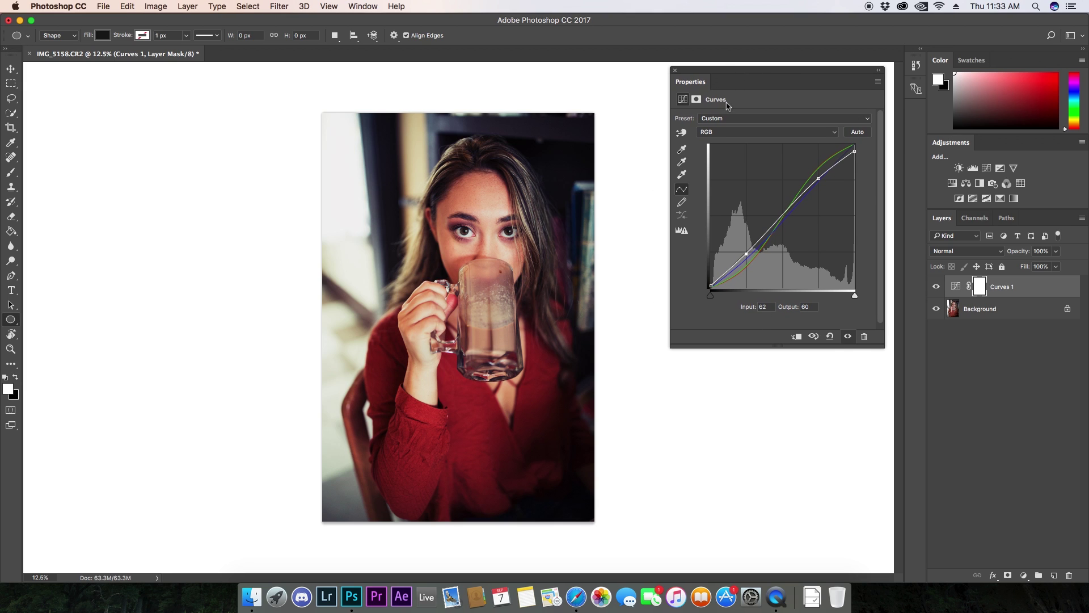